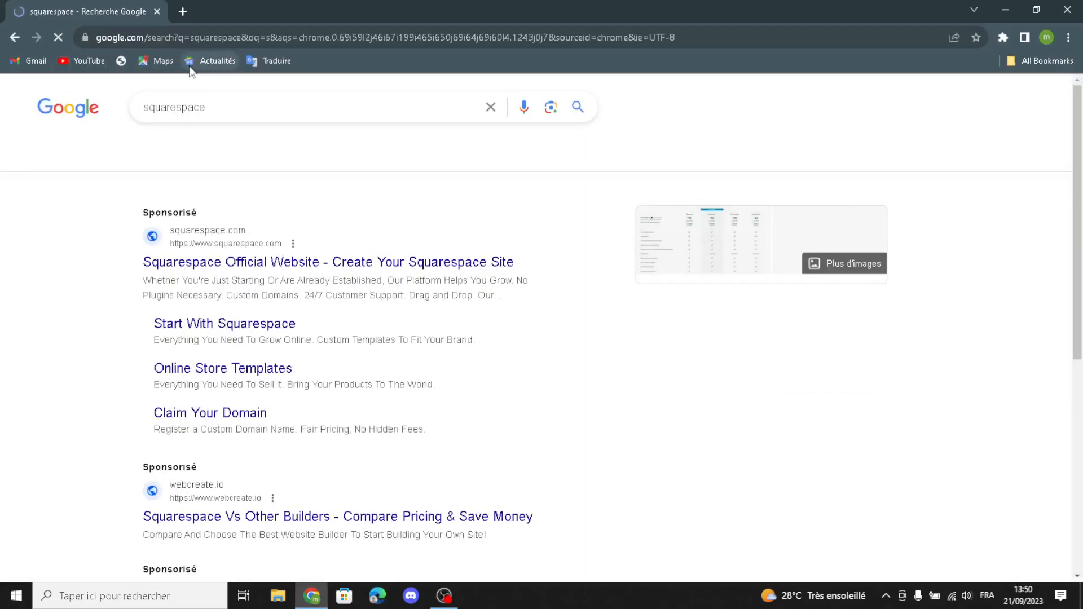
Open Squarespace's template gallery from the search results and filter by Online Store, Memberships, Courses and Services
click(207, 271)
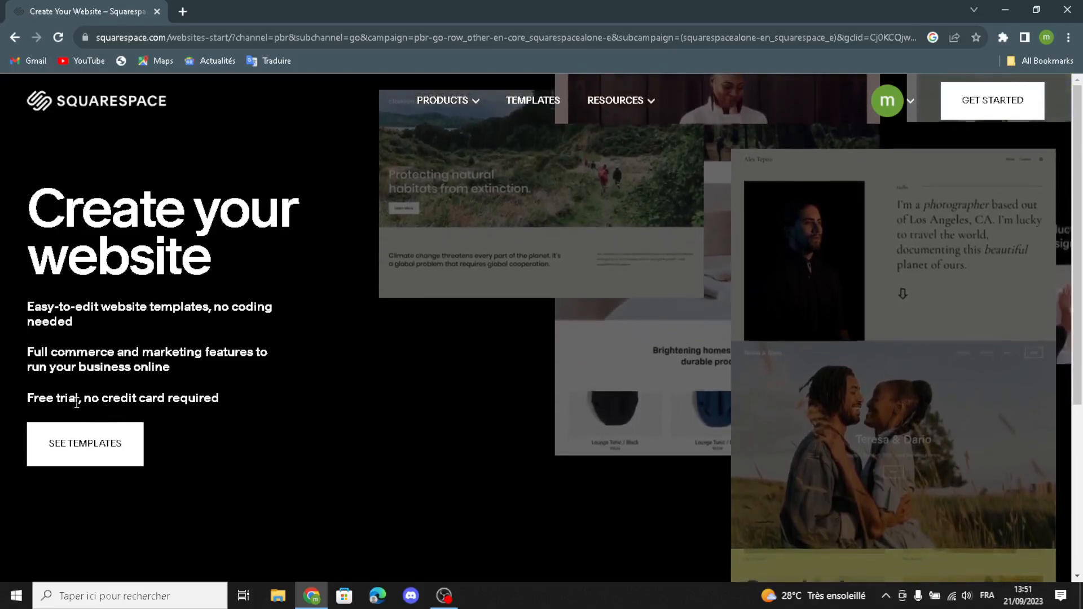
click(55, 442)
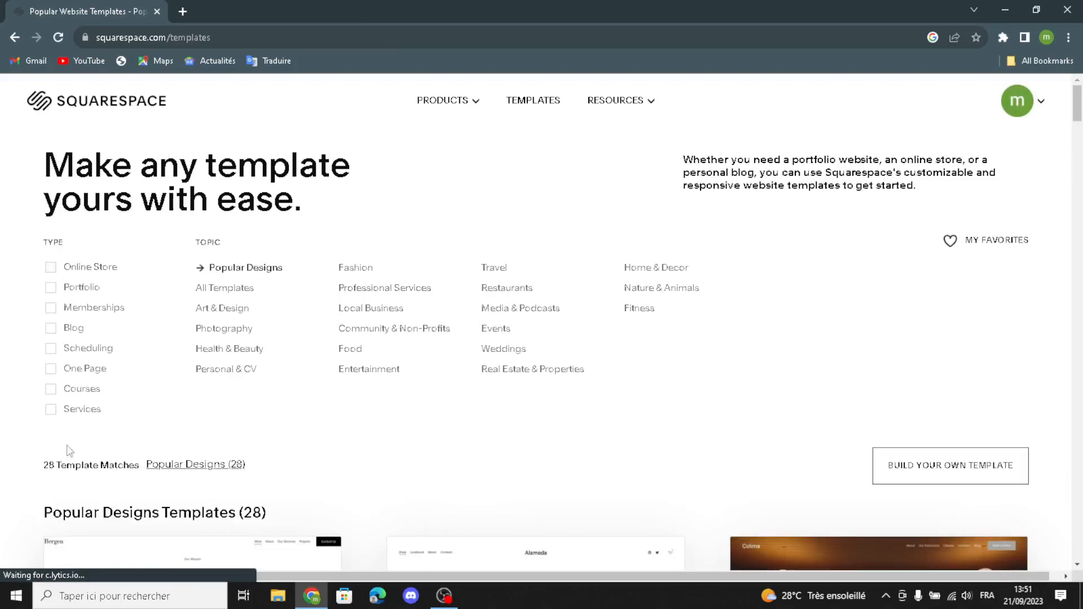
click(51, 269)
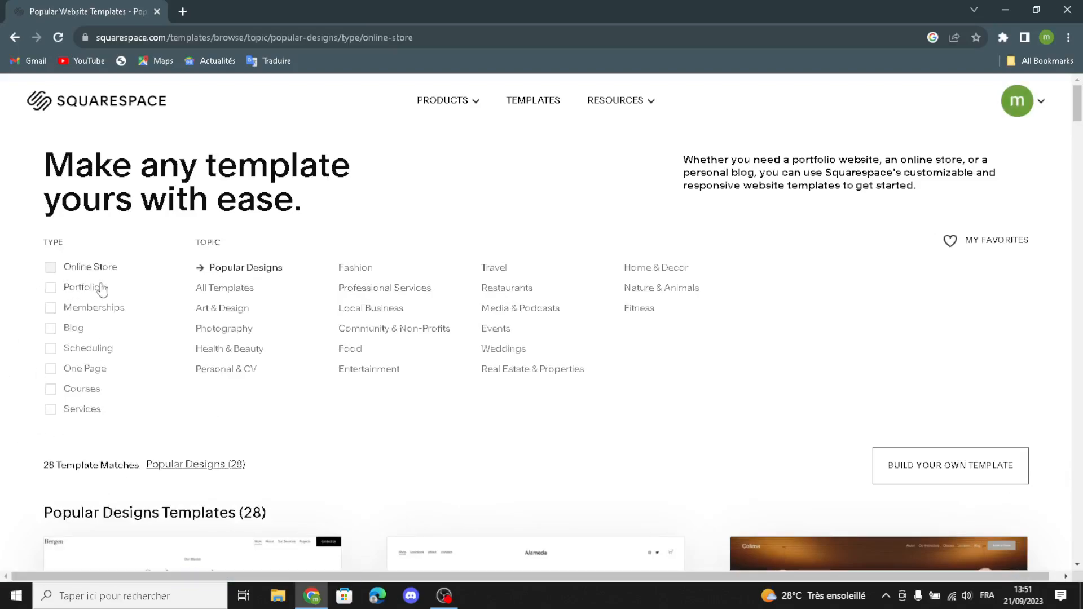
click(52, 309)
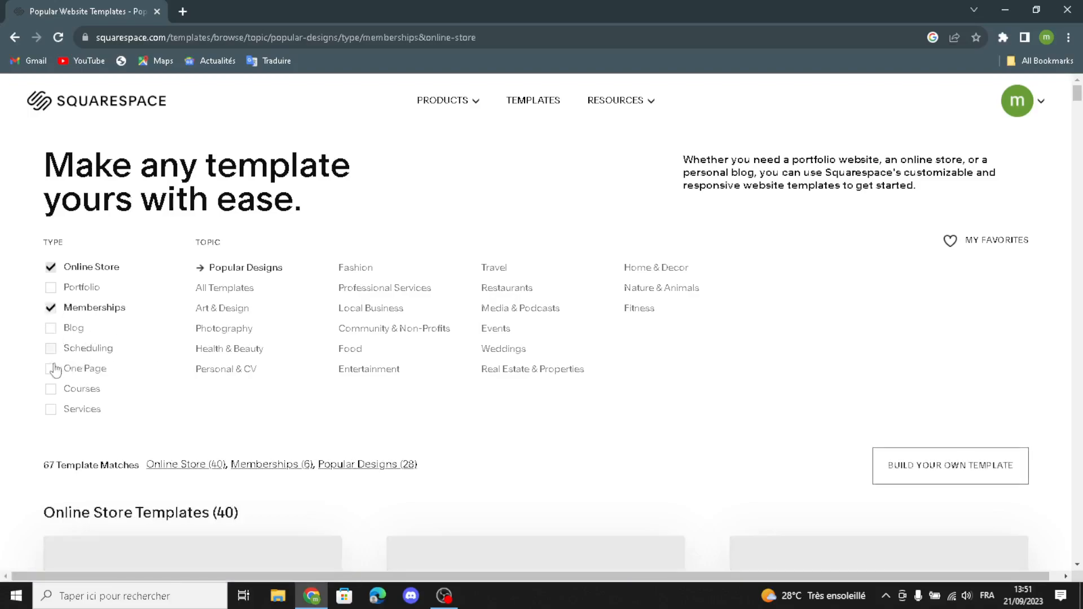
click(49, 392)
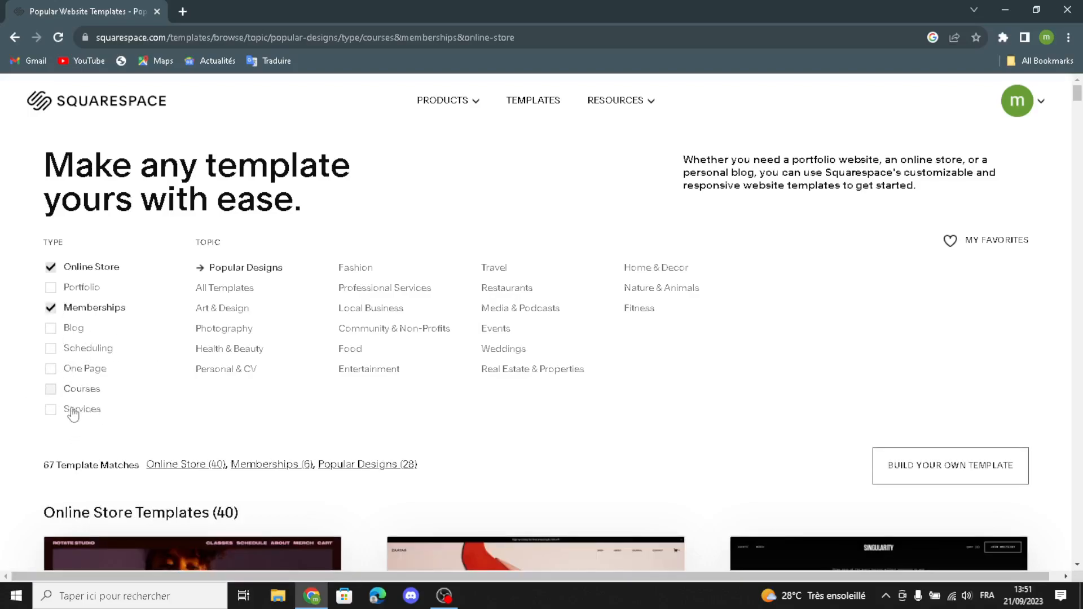
click(51, 409)
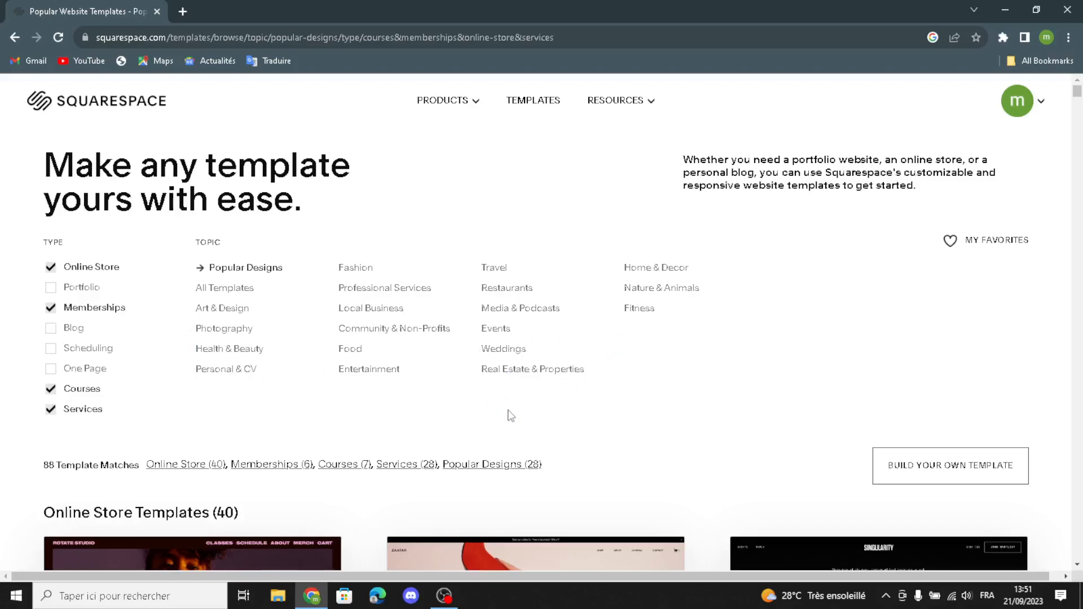
Start building a custom template and name the site PartyPulse
scroll(511, 415, down, 15)
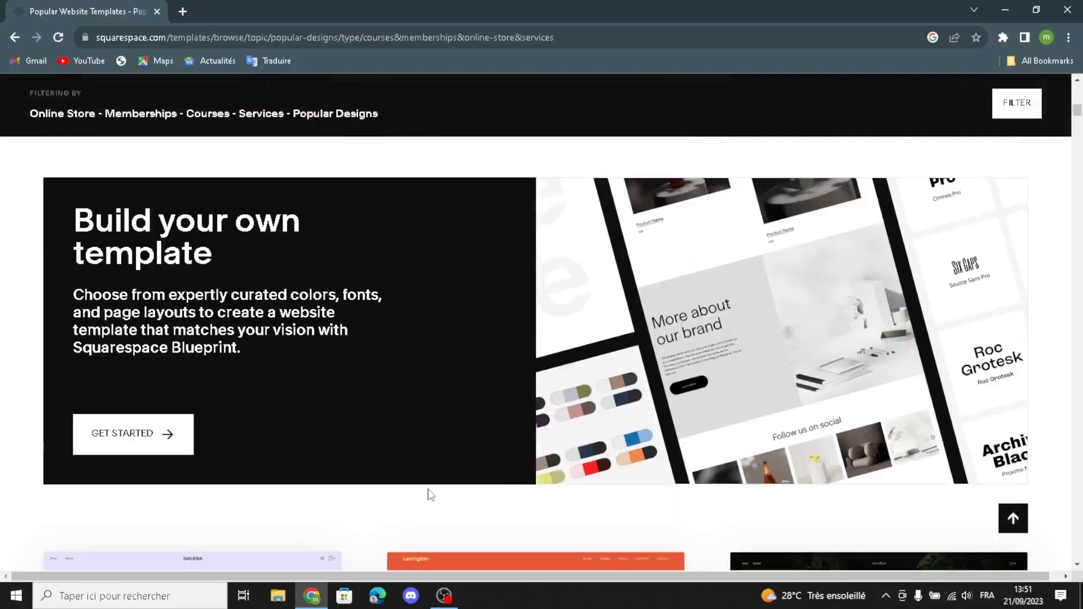
click(135, 448)
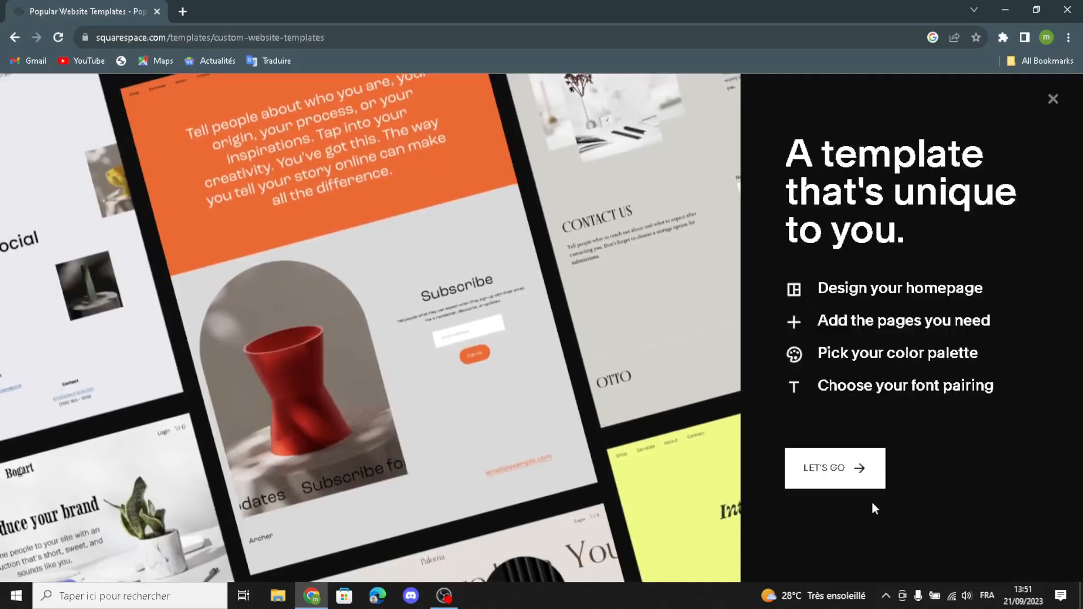
click(825, 479)
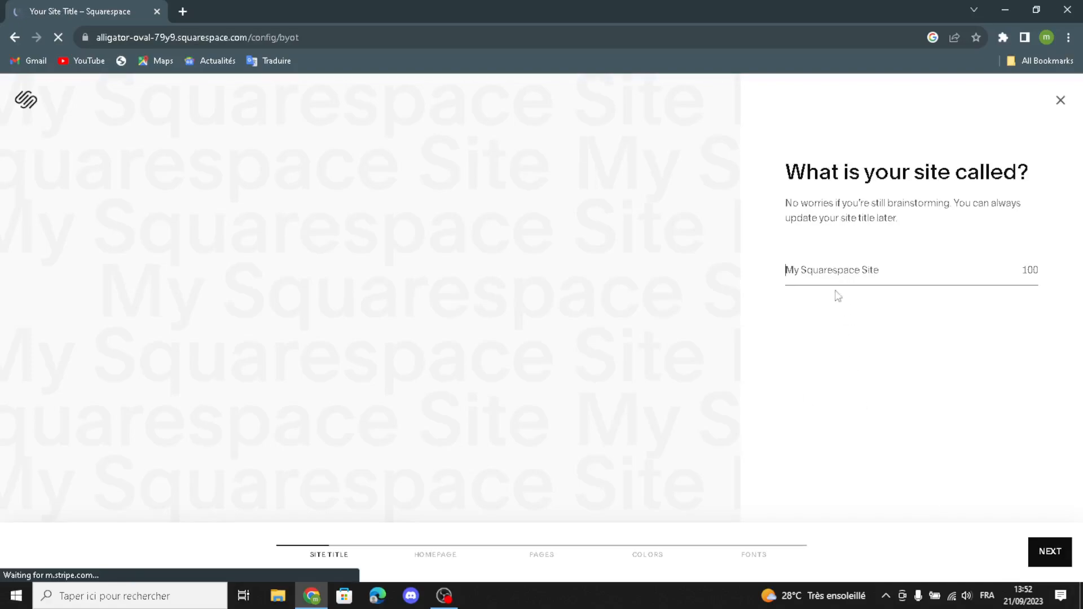
text(PartyPulse)
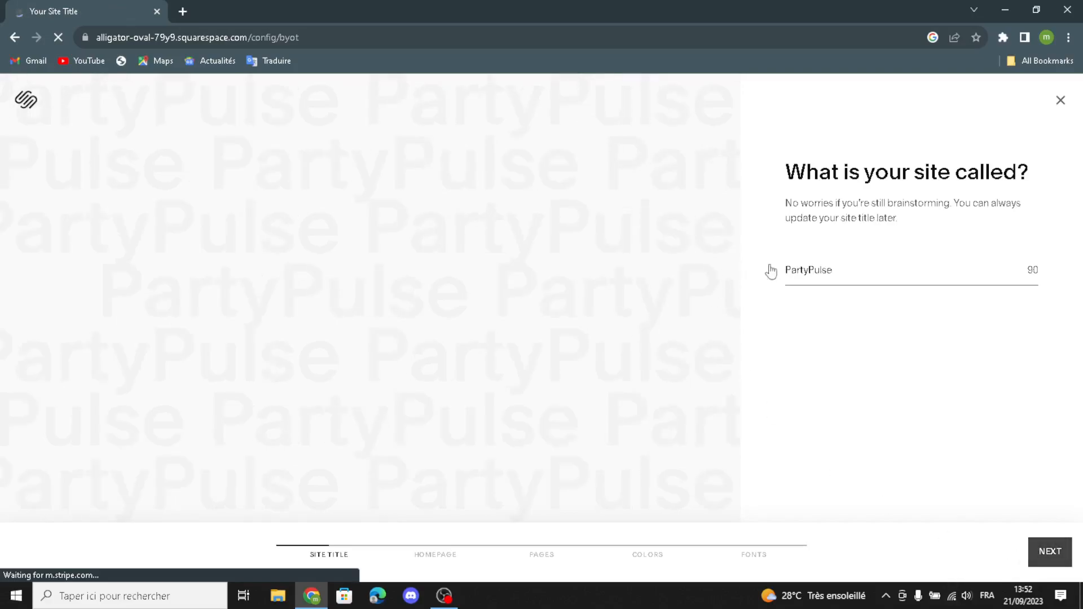
key(Return)
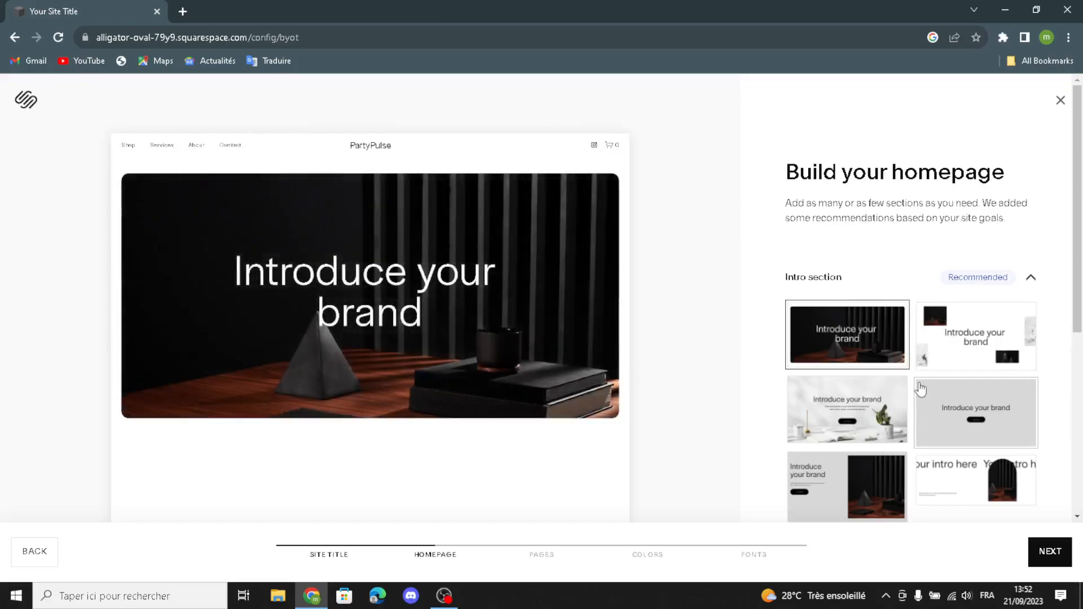
Give the homepage the plain grey "Introduce your brand" intro with a button and the "Shop our product" section with the arched image
scroll(925, 399, down, 1)
click(987, 332)
scroll(984, 342, down, 1)
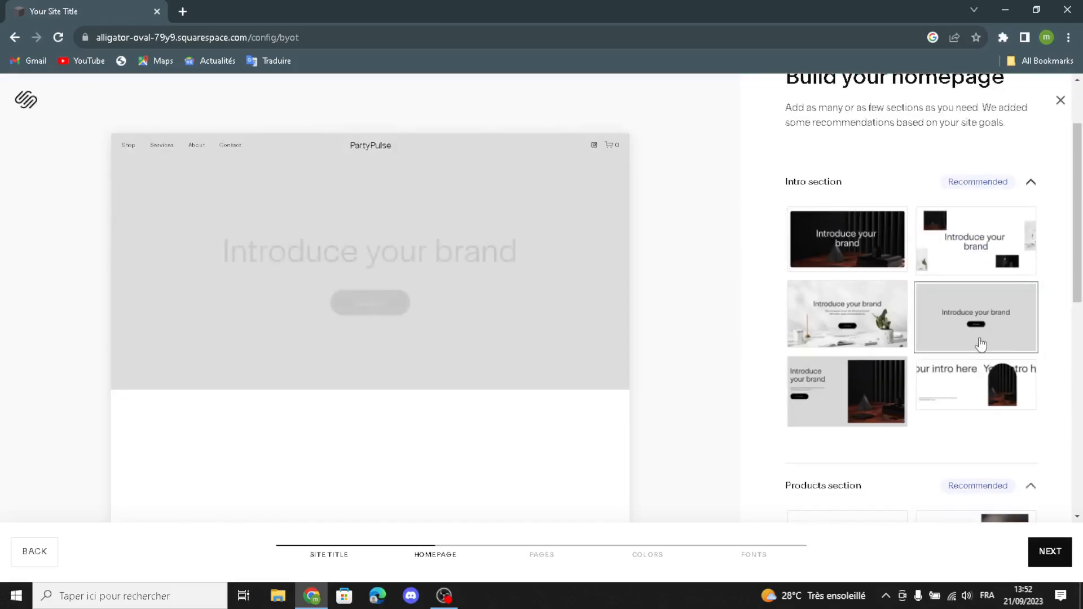
scroll(900, 516, down, 3)
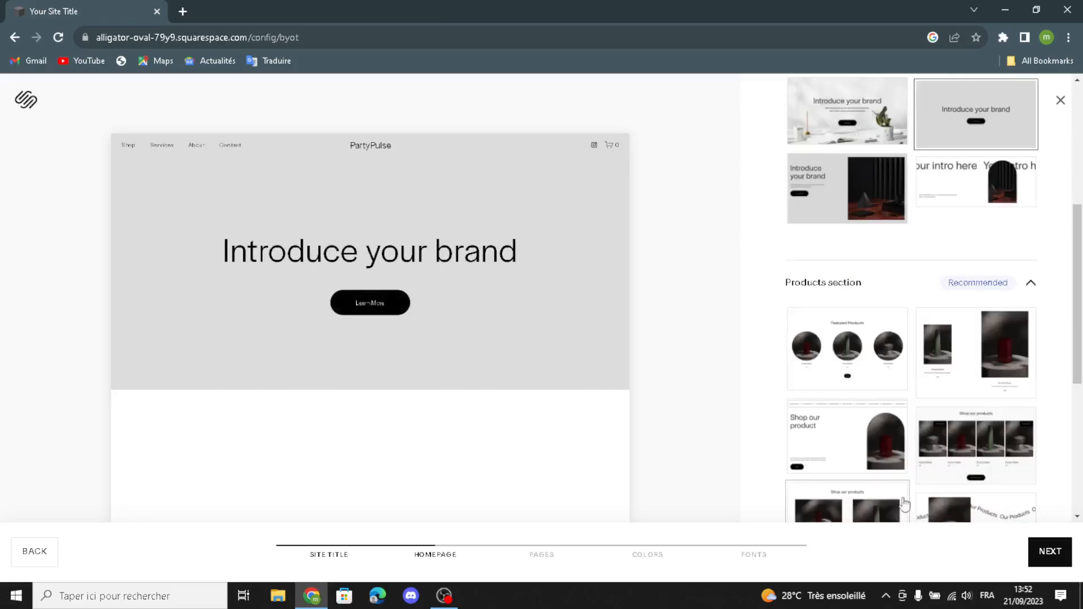
scroll(845, 377, down, 1)
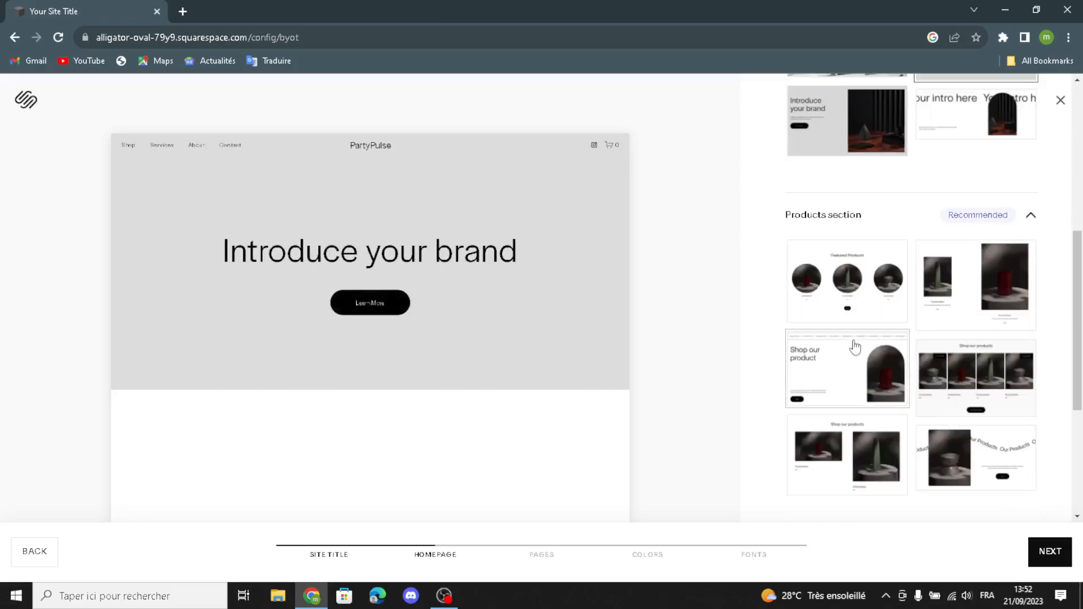
click(860, 400)
Add the Services section with the expandable service list and the text-only grey About section to the homepage
scroll(863, 338, down, 4)
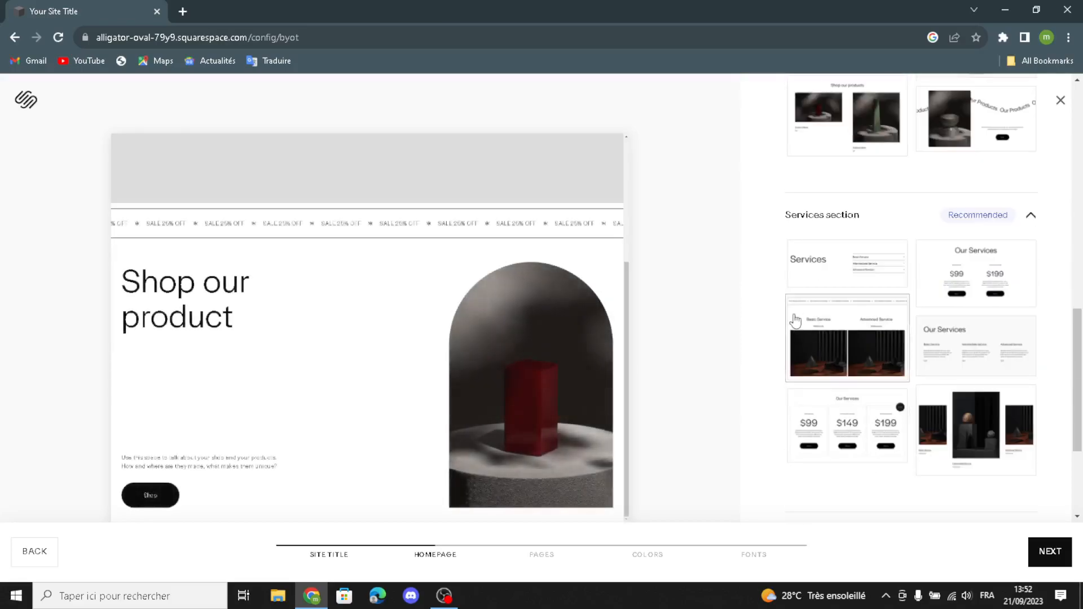
click(864, 262)
scroll(833, 361, down, 5)
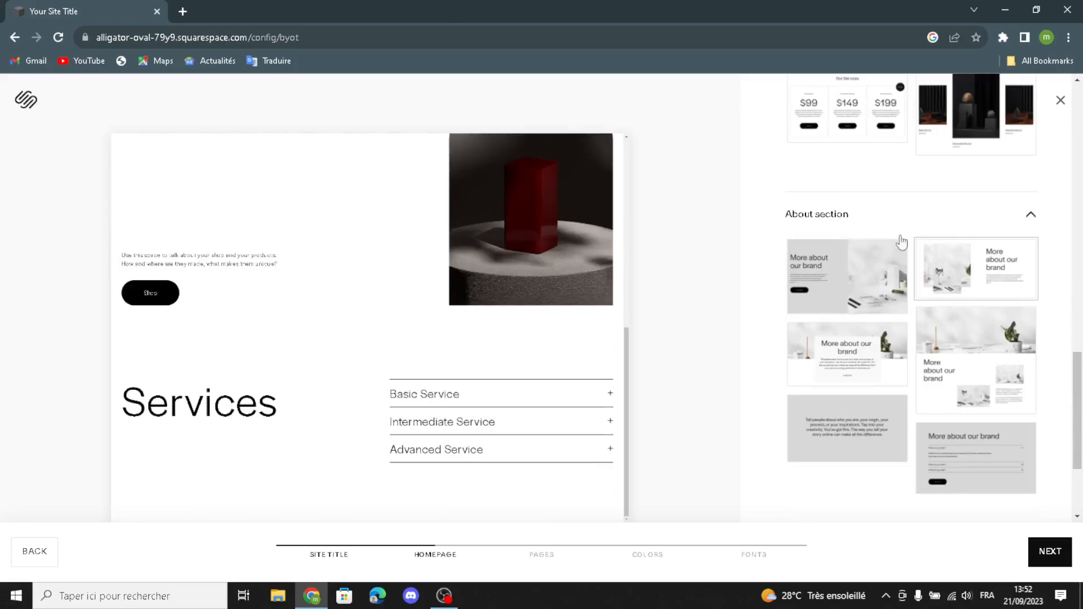
click(849, 450)
Complete the homepage with the "Follow us on social" section, the Subscribe form with the arched red vase image, and the three-column footer
scroll(848, 450, down, 1)
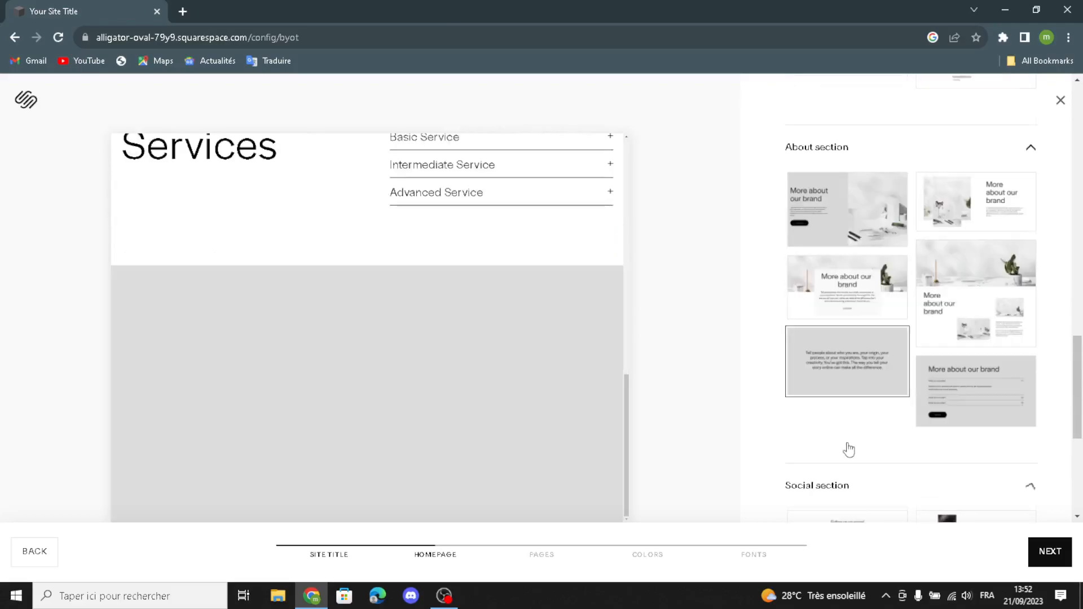
click(819, 320)
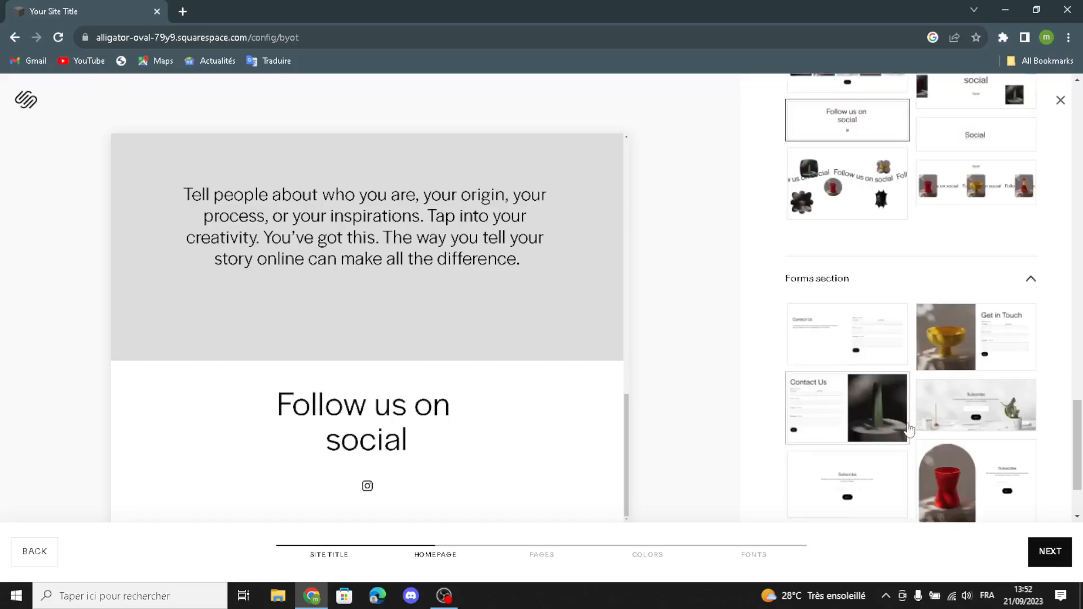
click(966, 474)
click(827, 361)
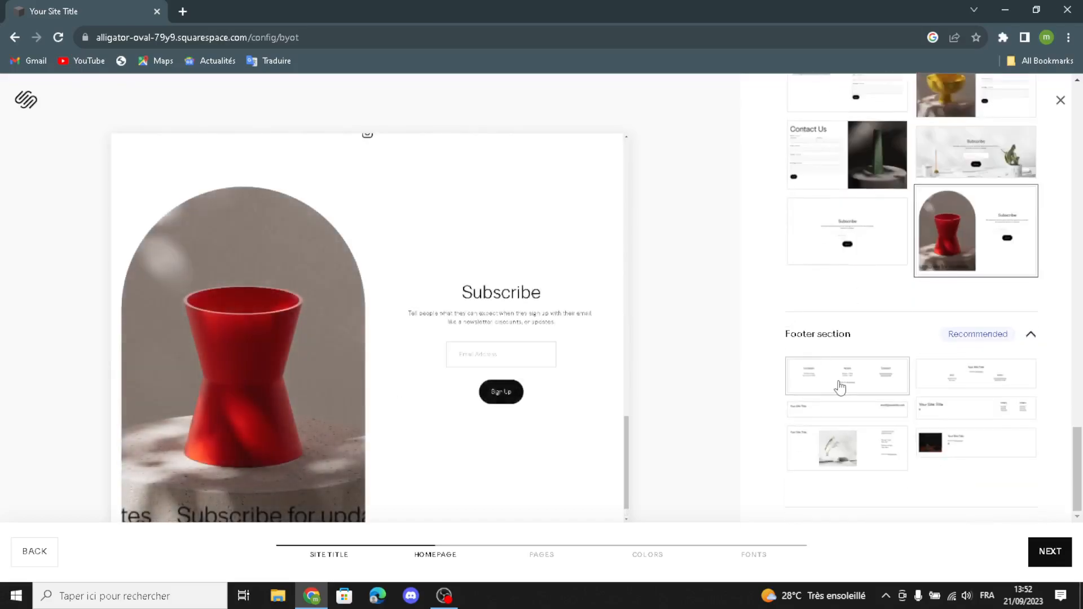
click(1045, 557)
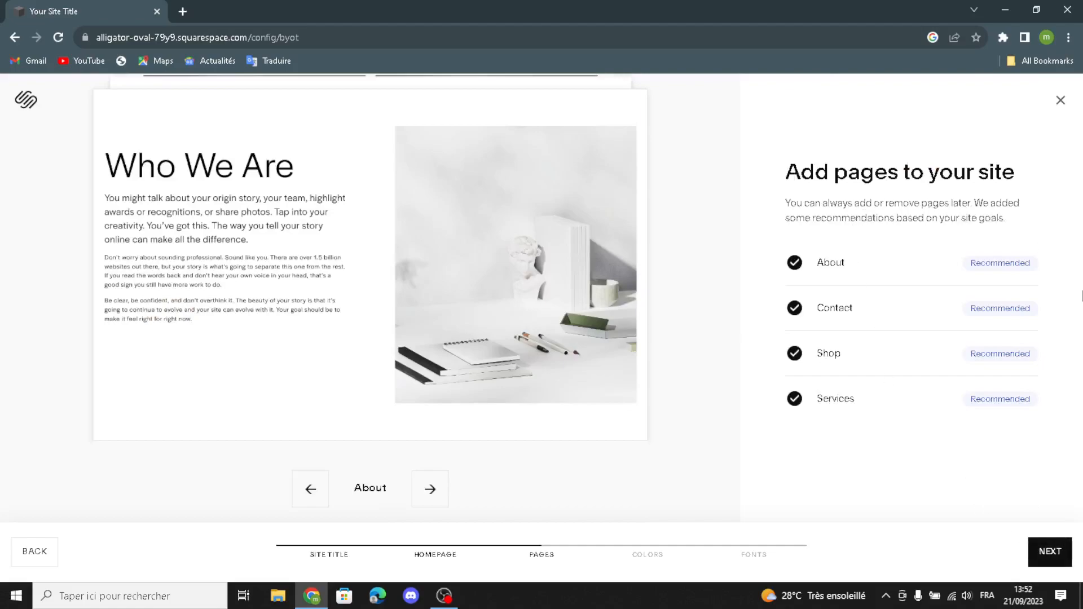
Accept the recommended About, Contact, Shop and Services pages and choose the navy Monochromatic color palette
click(1037, 569)
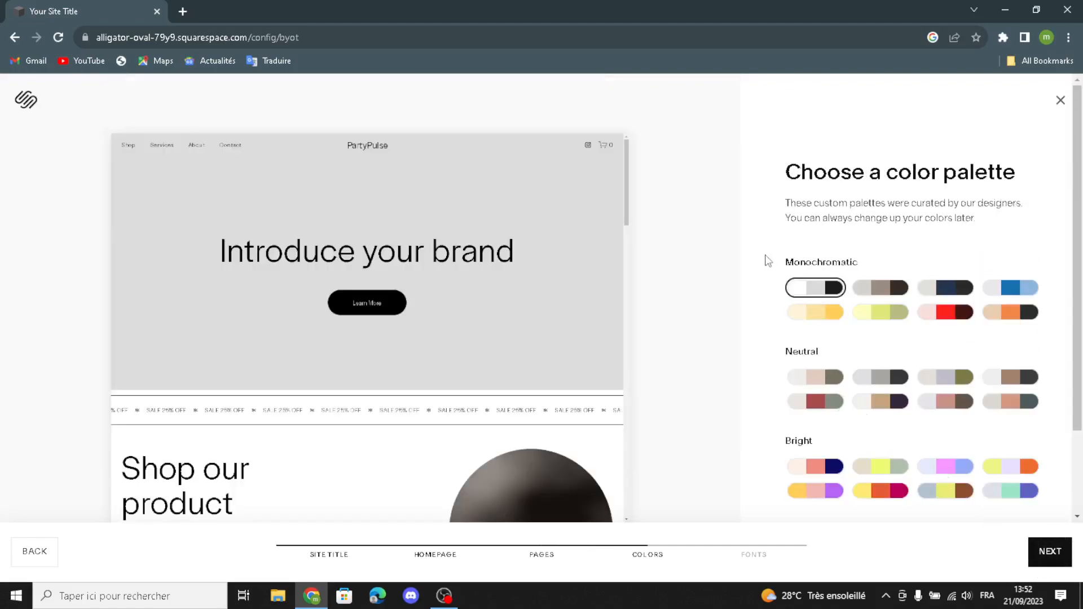
click(939, 290)
click(1044, 567)
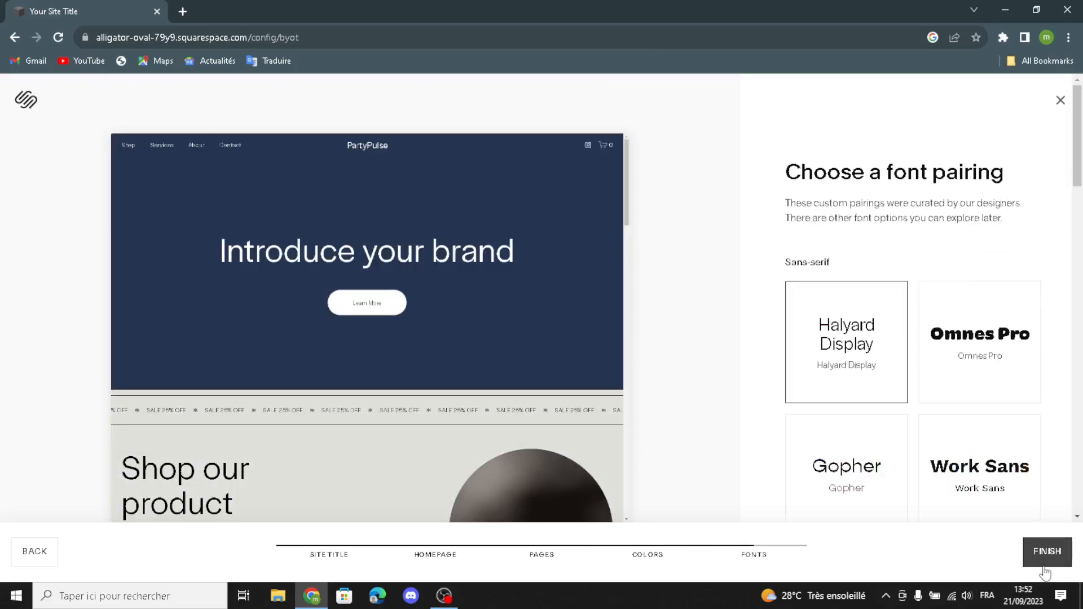
Choose the Work Sans font pairing, finish the template and skip the Squarespace AI text personalization
scroll(946, 430, down, 1)
click(965, 381)
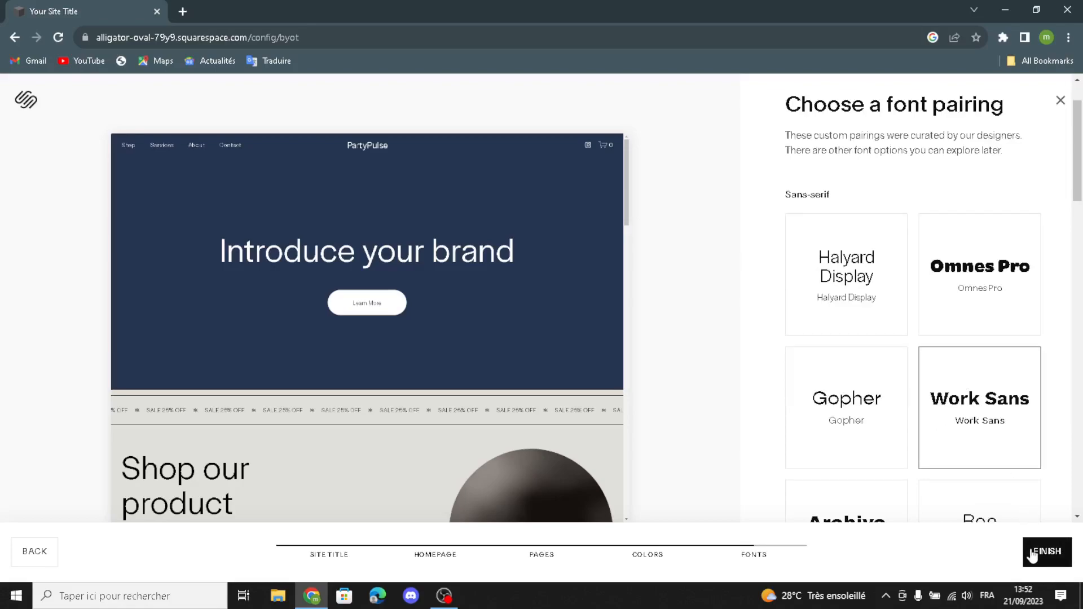
click(1005, 558)
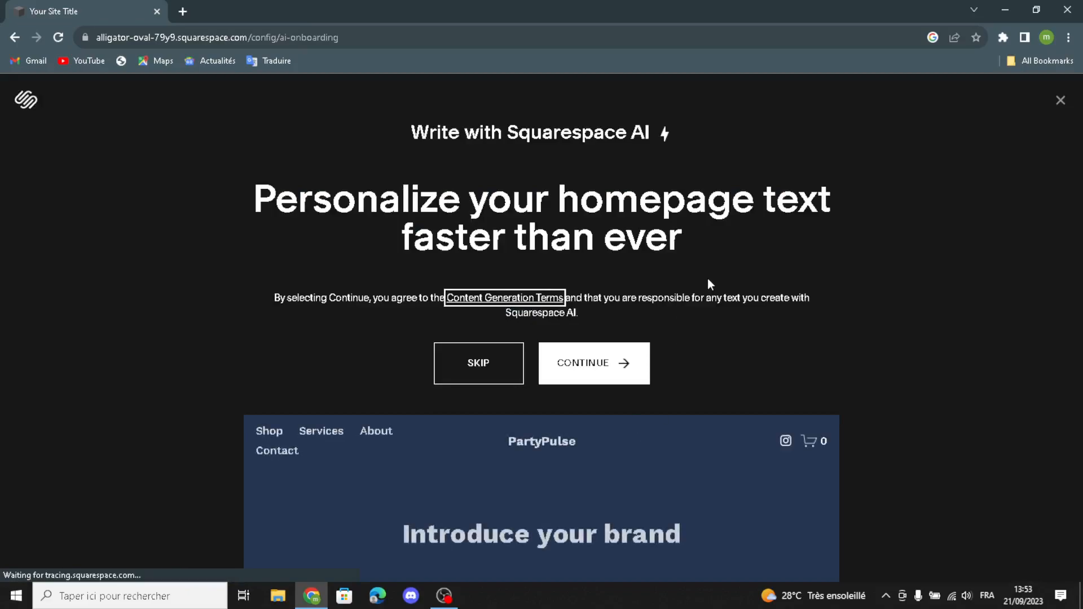
click(557, 368)
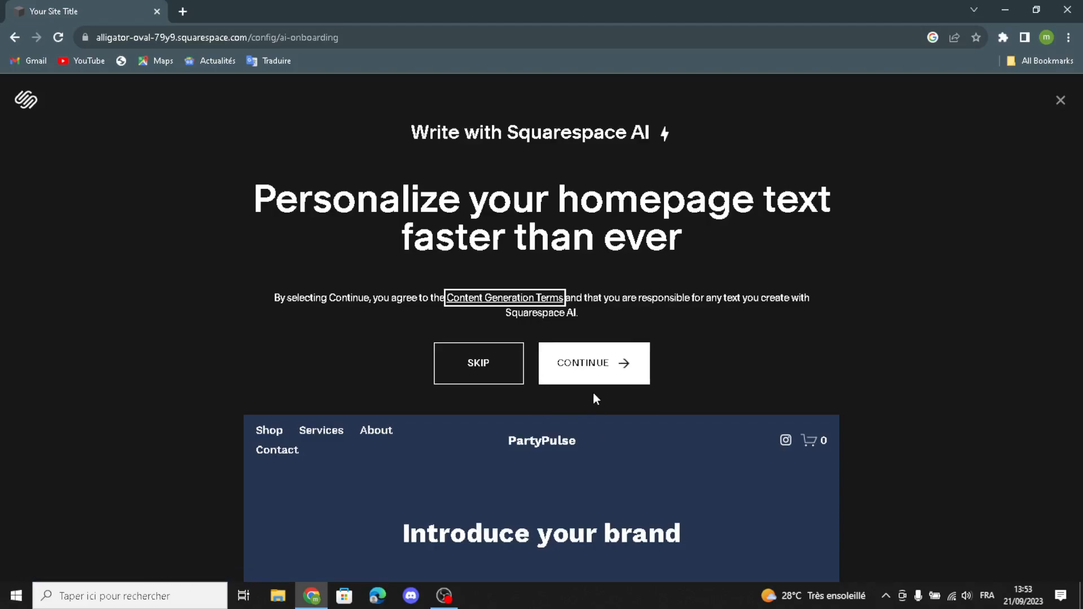
click(505, 377)
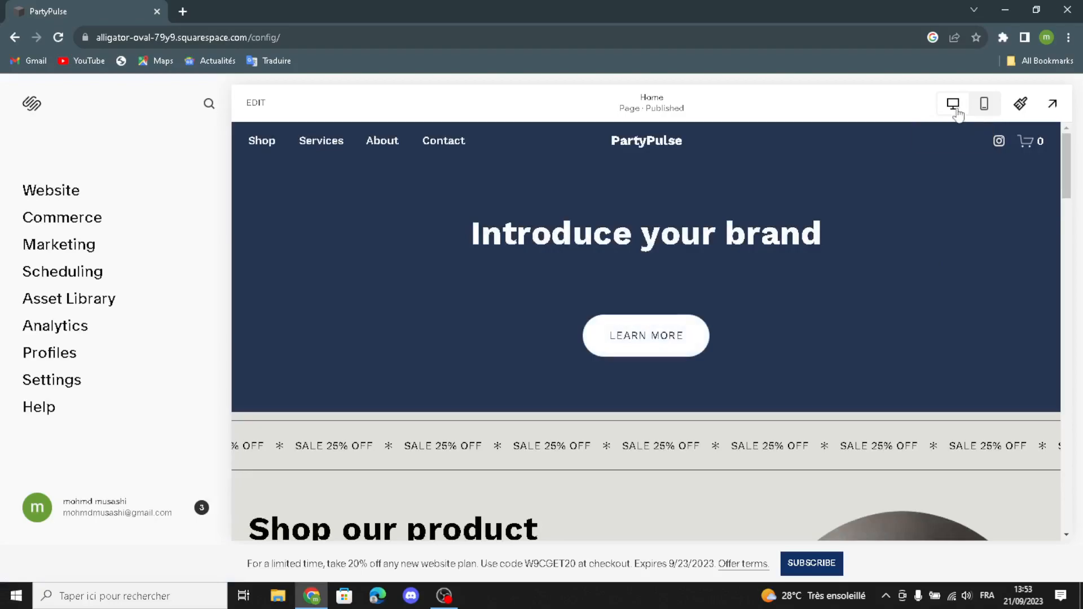
Preview the homepage in mobile view and return to desktop view
click(980, 107)
scroll(518, 470, down, 2)
scroll(648, 519, up, 2)
click(953, 107)
Review the site-wide font settings in Site Styles, including the font pack, base size and global text styles
click(1020, 105)
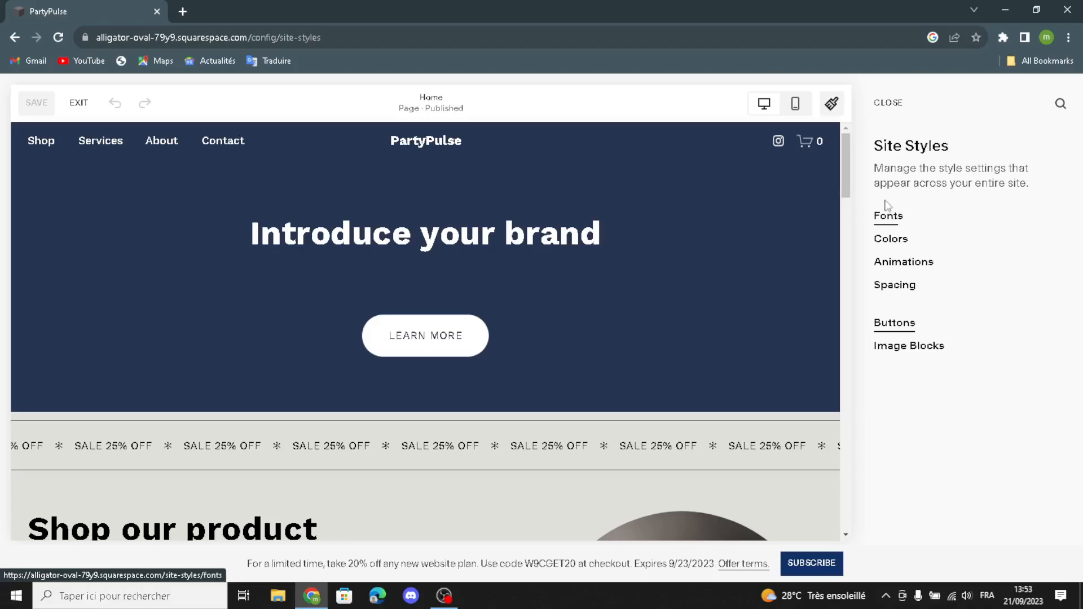
click(890, 220)
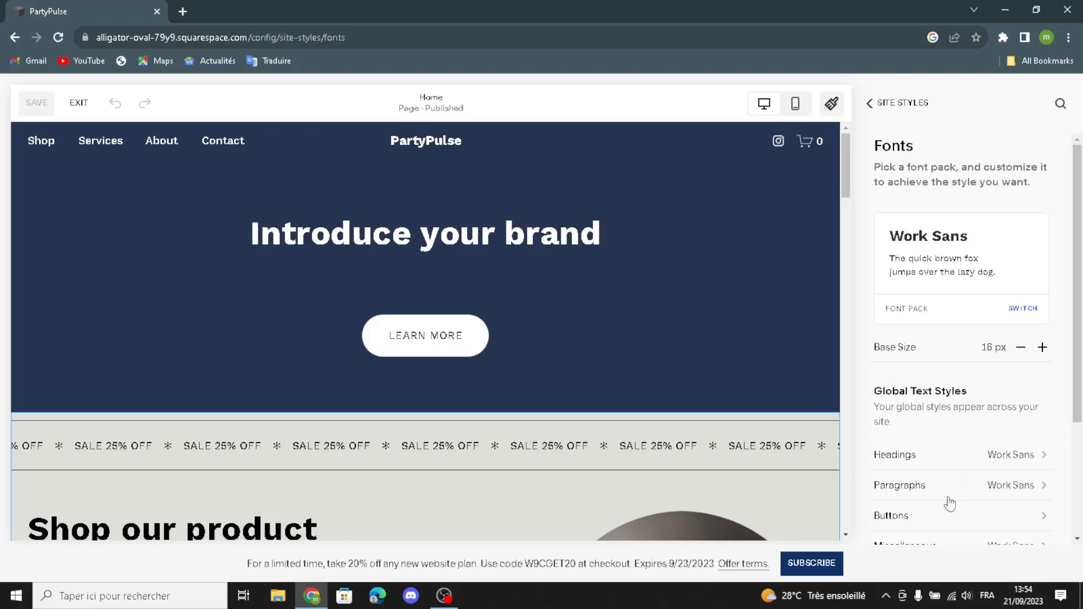
scroll(955, 489, down, 1)
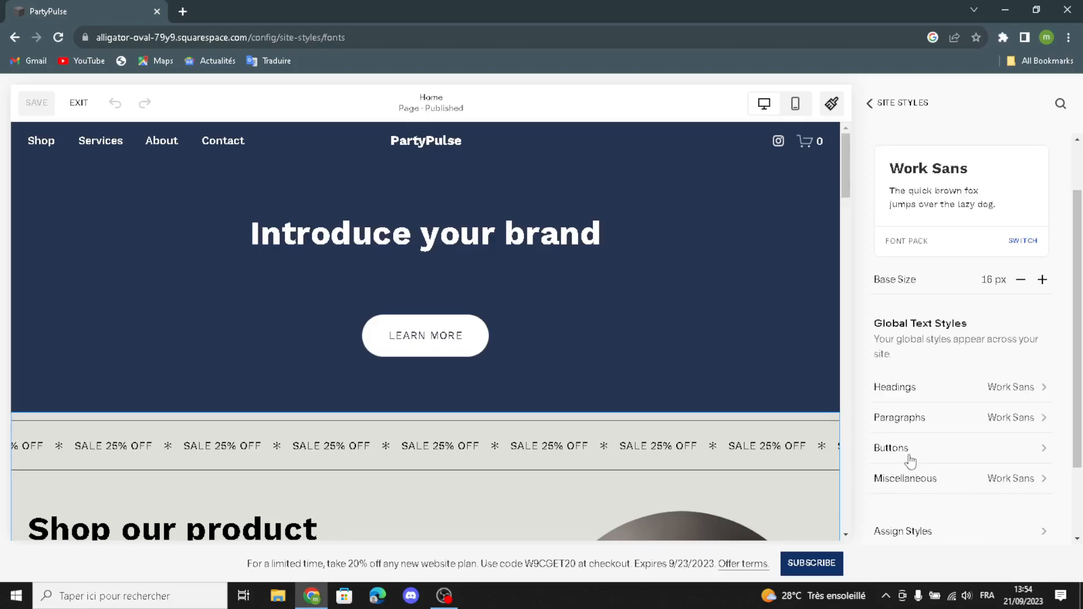
scroll(910, 462, down, 2)
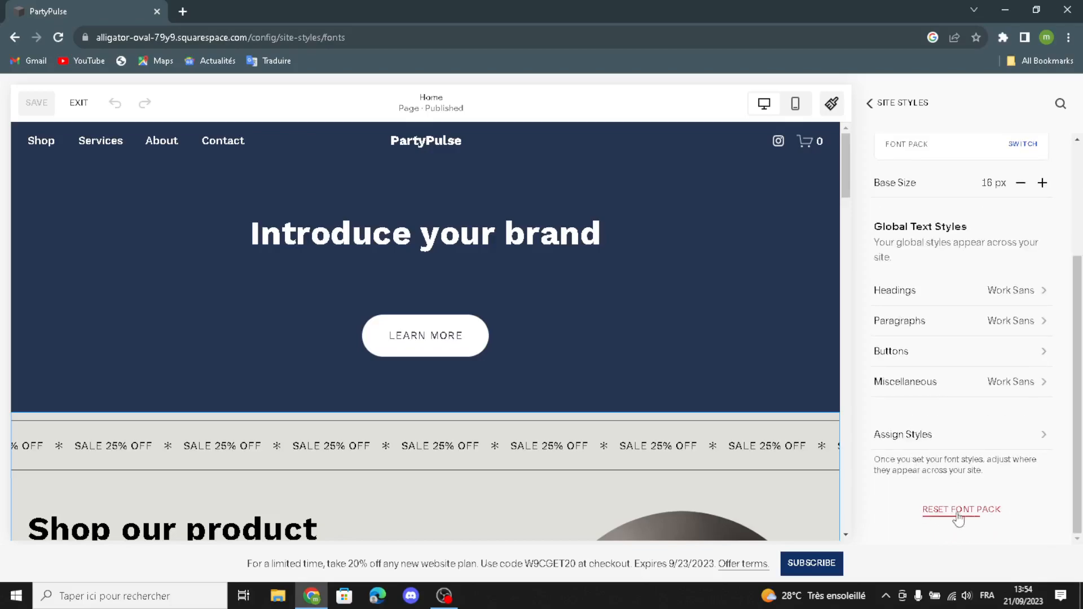
click(868, 104)
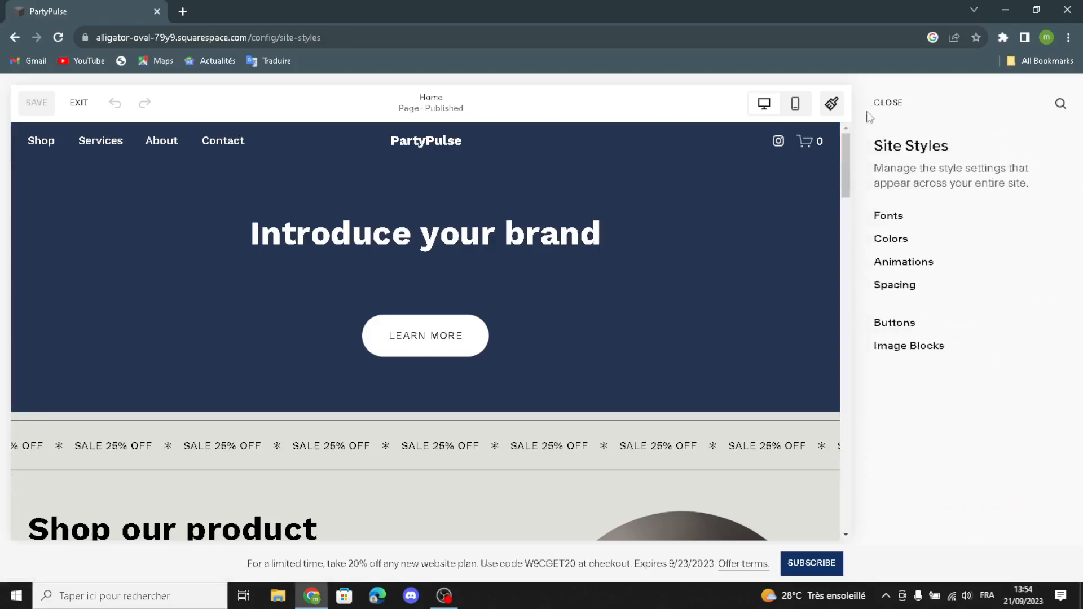
Open the Bright 2 color theme for editing and inspect the custom color picker for its site title
click(900, 239)
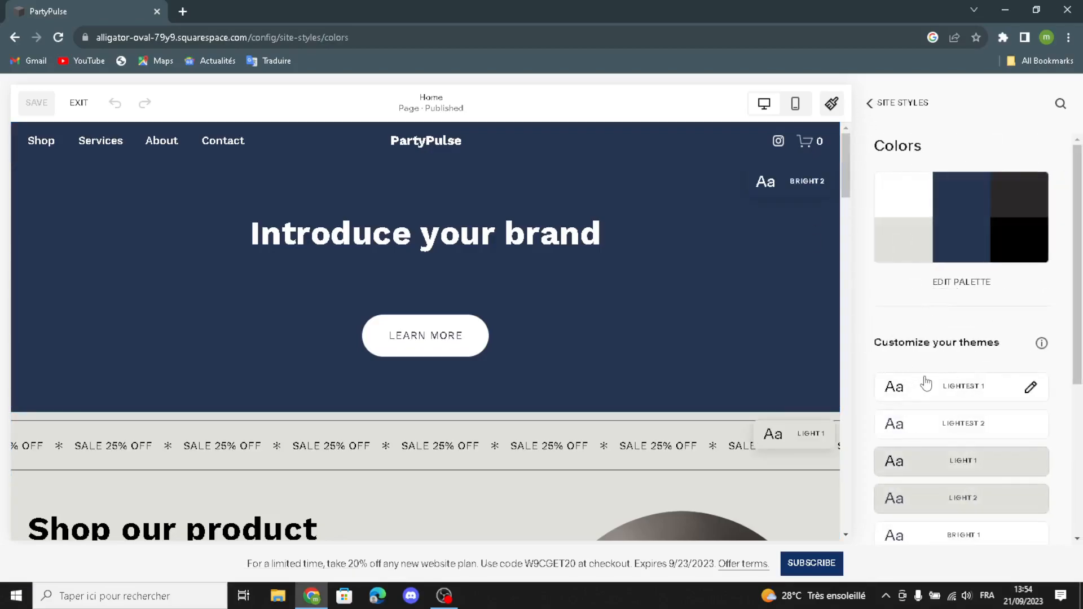
scroll(925, 384, down, 4)
click(954, 323)
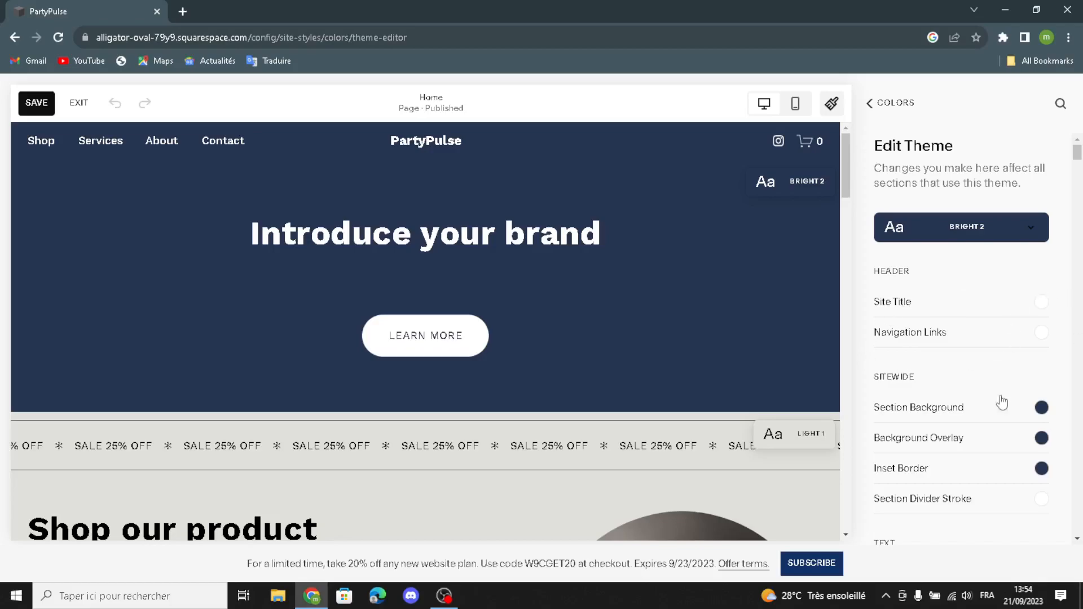
click(1042, 302)
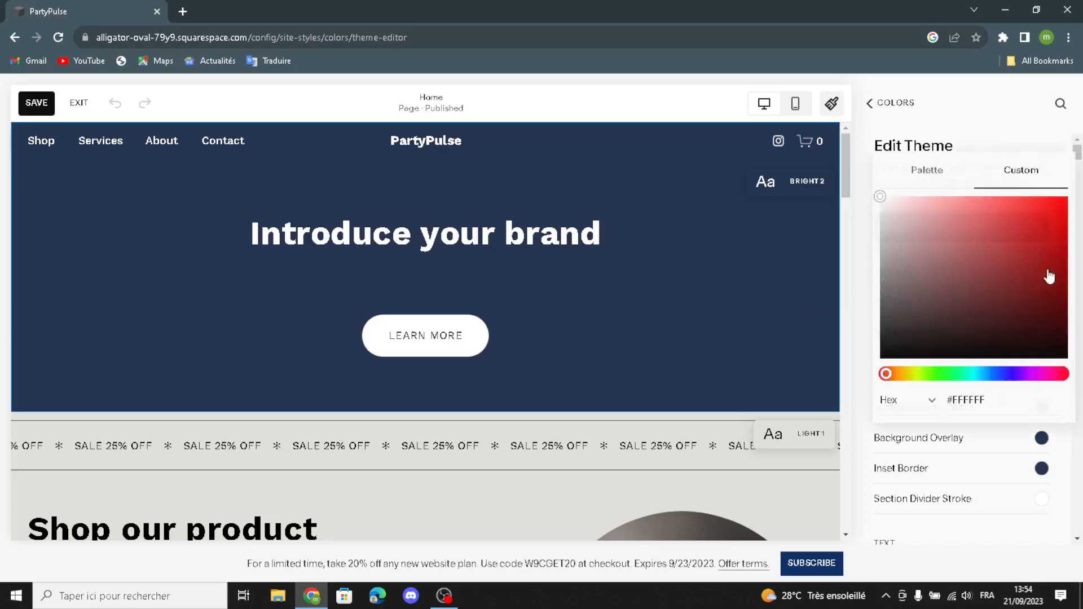
click(907, 136)
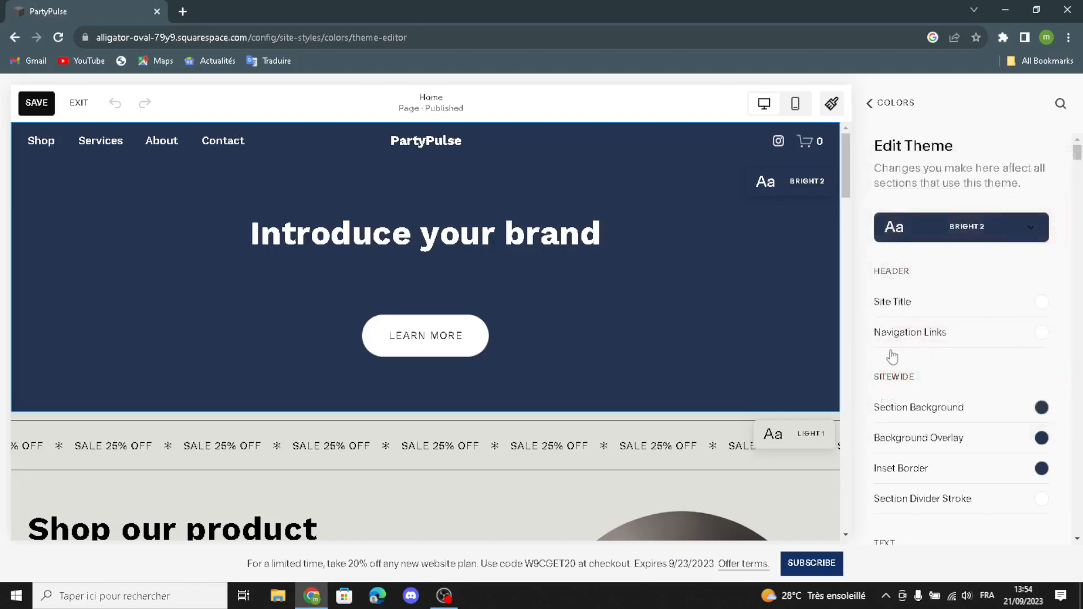
Inspect the palette color options for the Bright 2 theme's navigation links and section background
click(1041, 334)
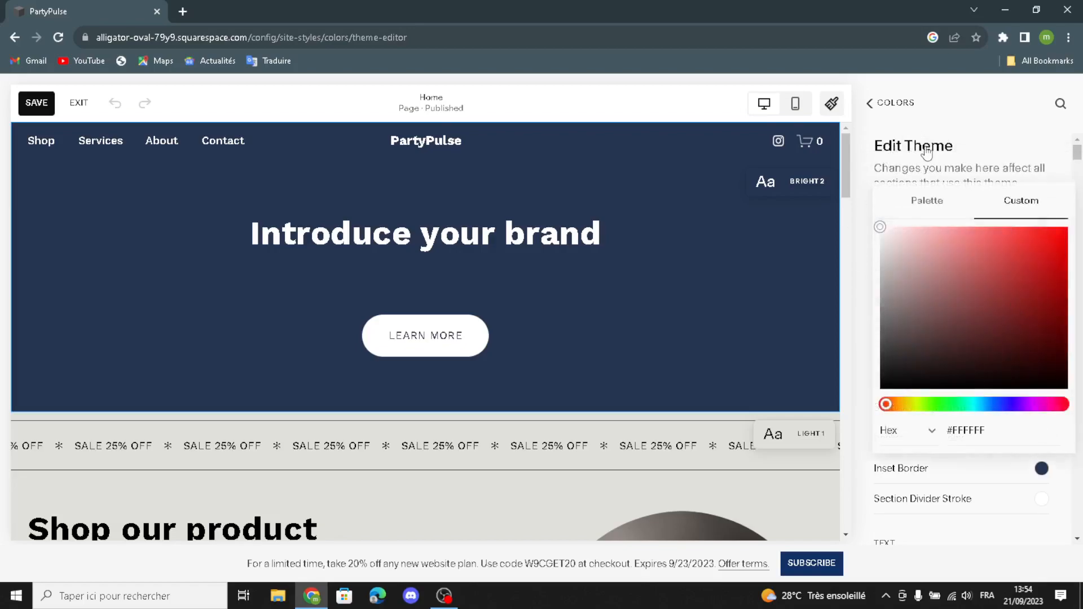
click(928, 204)
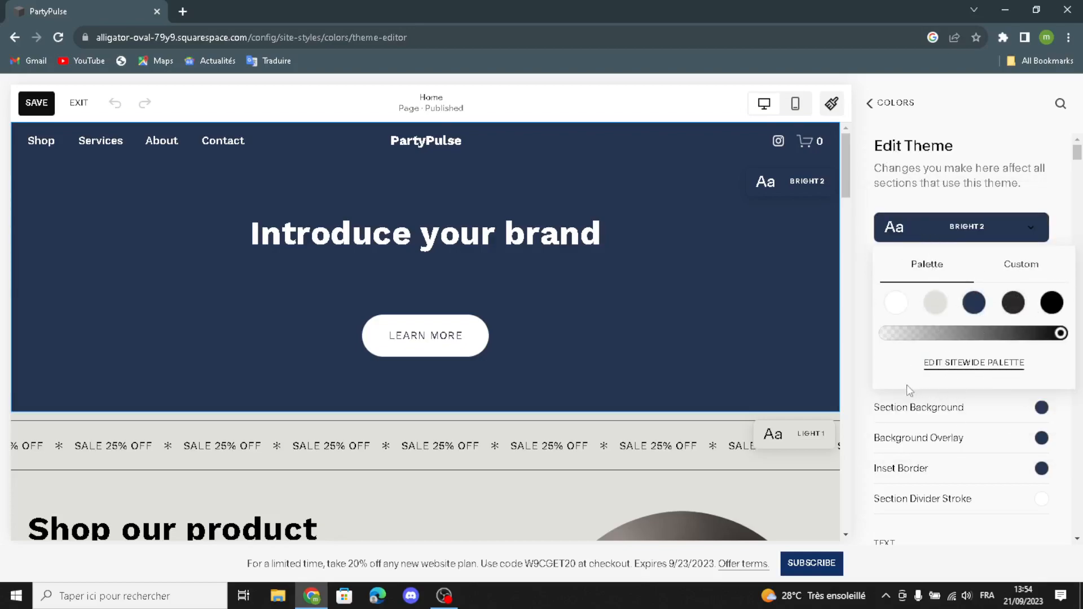
click(867, 372)
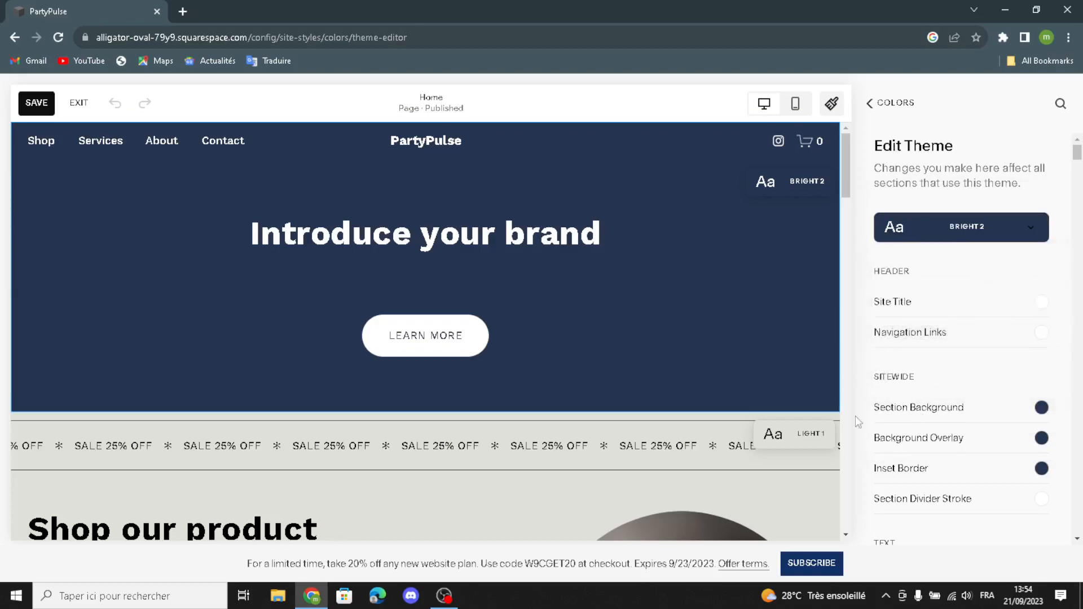
click(924, 411)
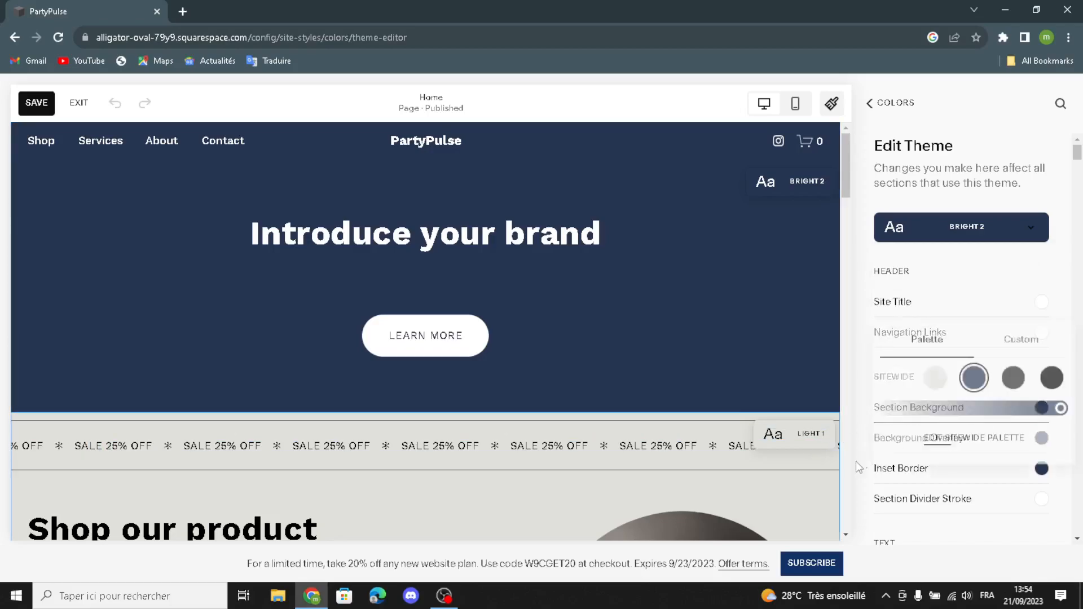
click(941, 308)
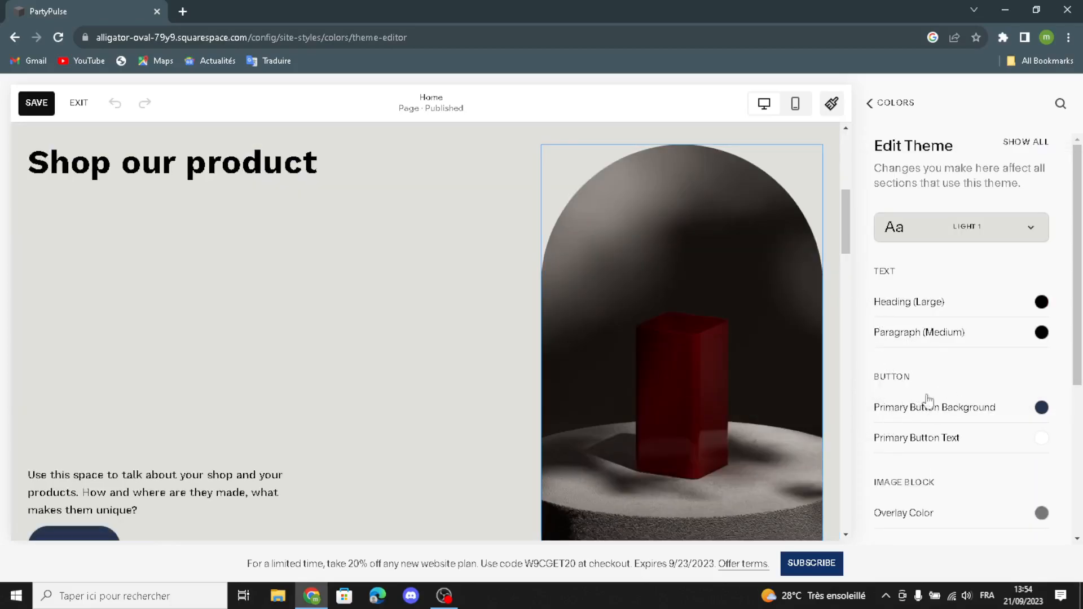
Review the header, sitewide and text color settings of the Bright 2 theme, then leave the theme editor
scroll(930, 350, down, 2)
scroll(930, 350, up, 2)
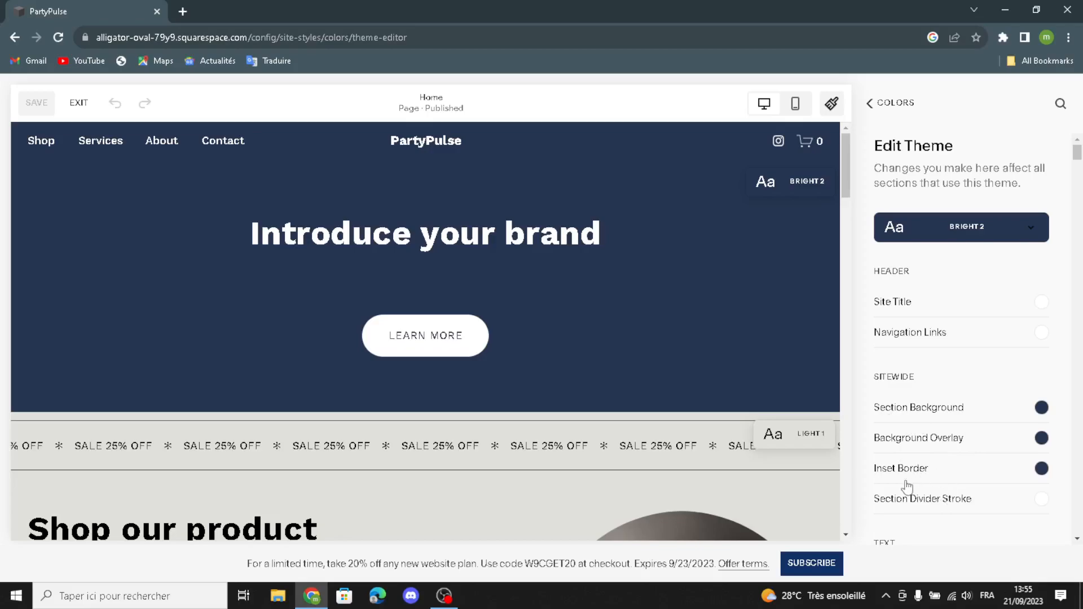
scroll(977, 496, down, 3)
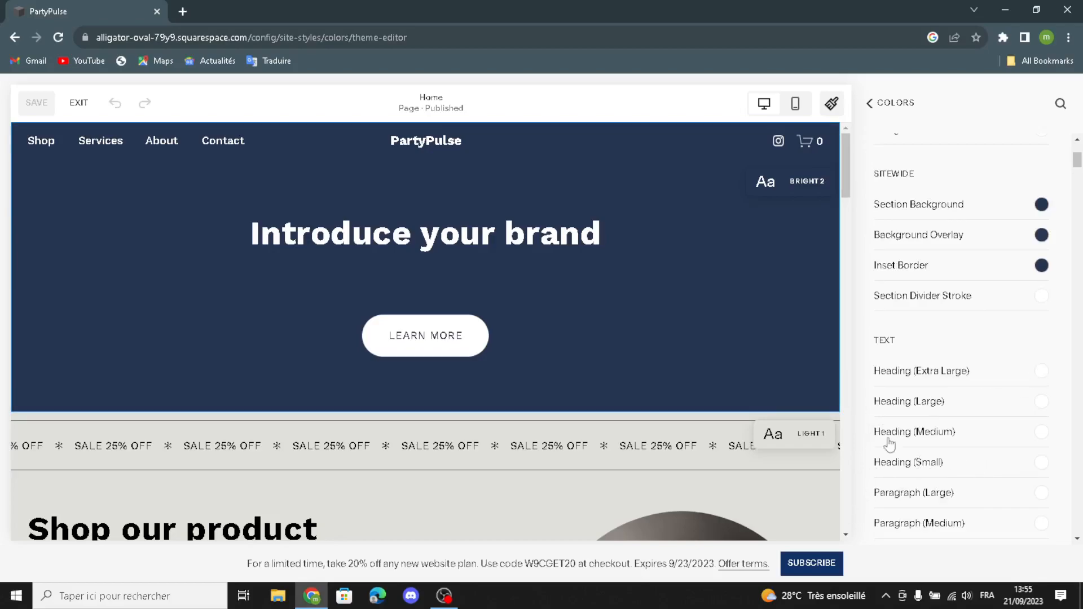
scroll(915, 448, down, 3)
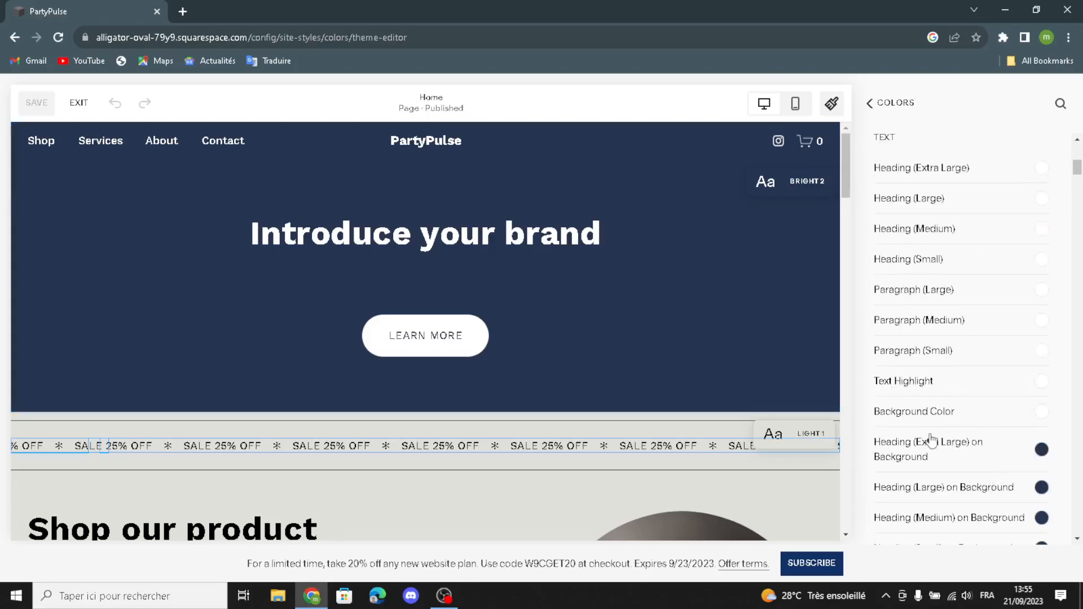
click(869, 103)
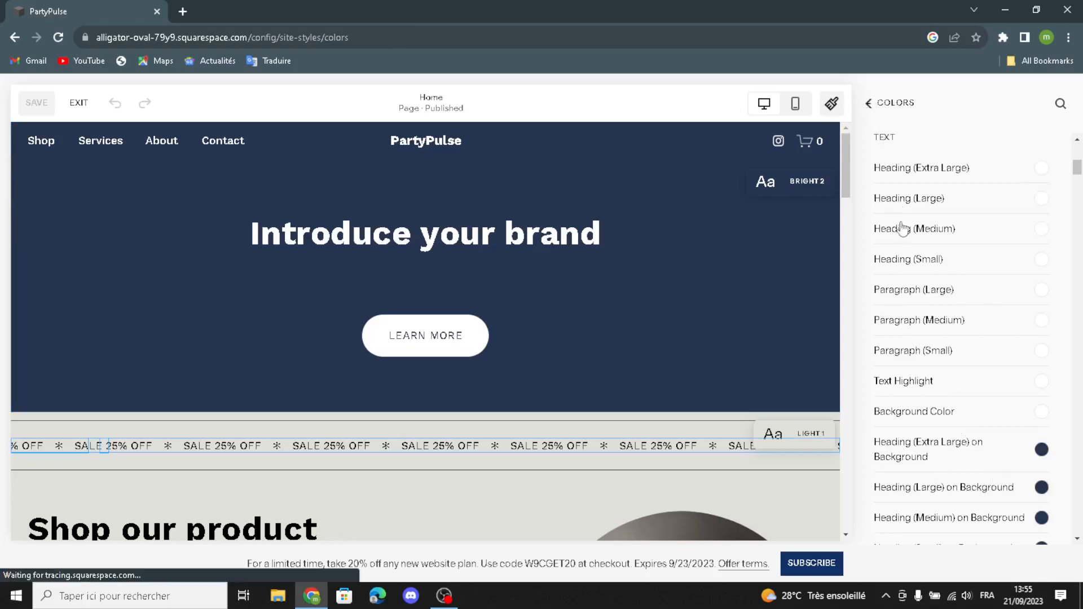
Review the site-wide animation styles and speed options in Site Styles
click(870, 102)
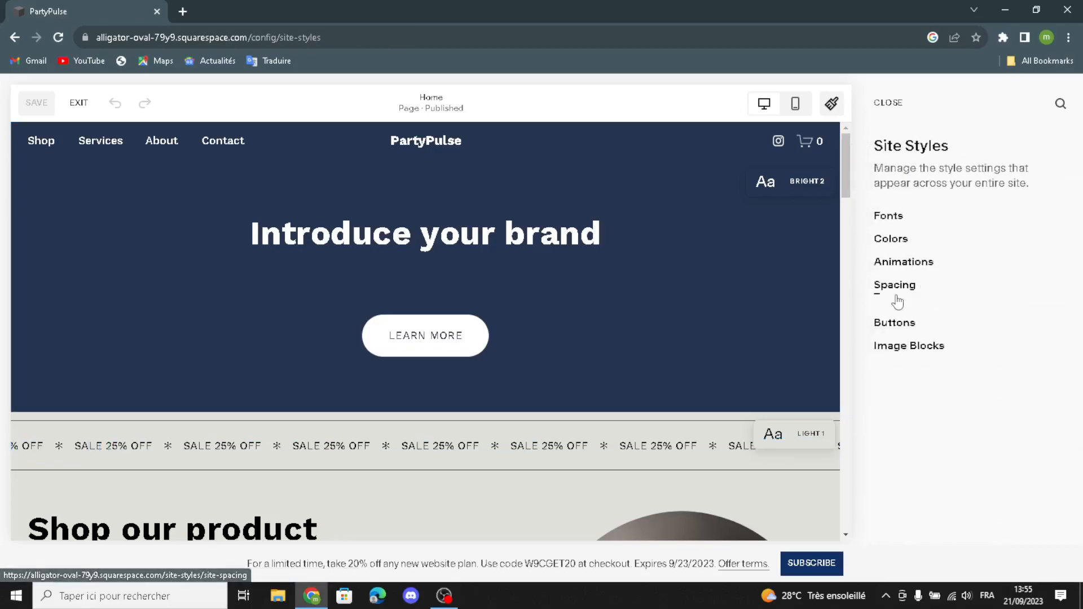
click(903, 263)
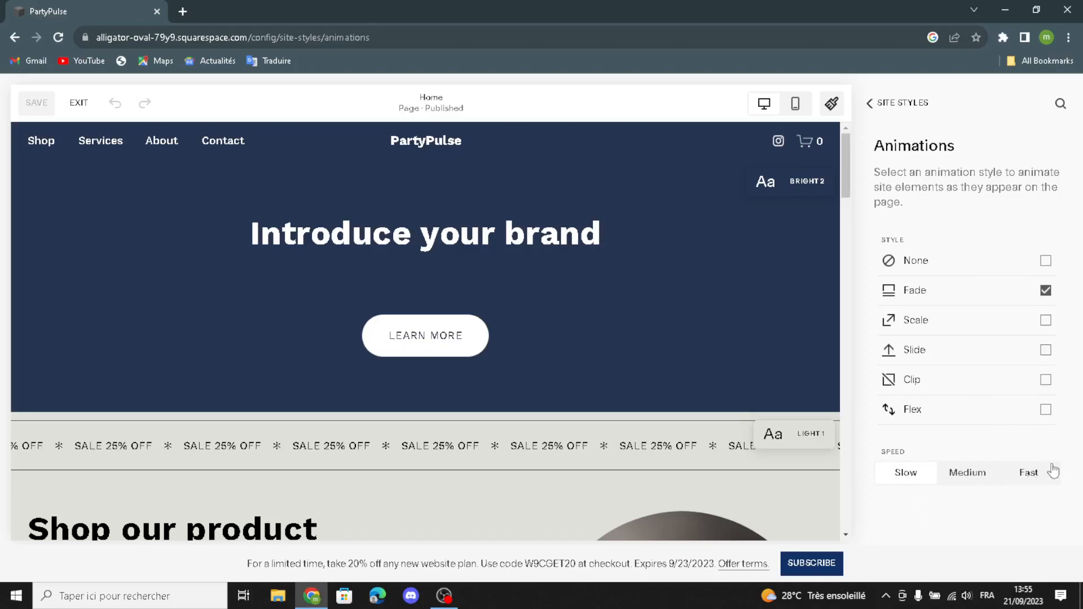
click(869, 103)
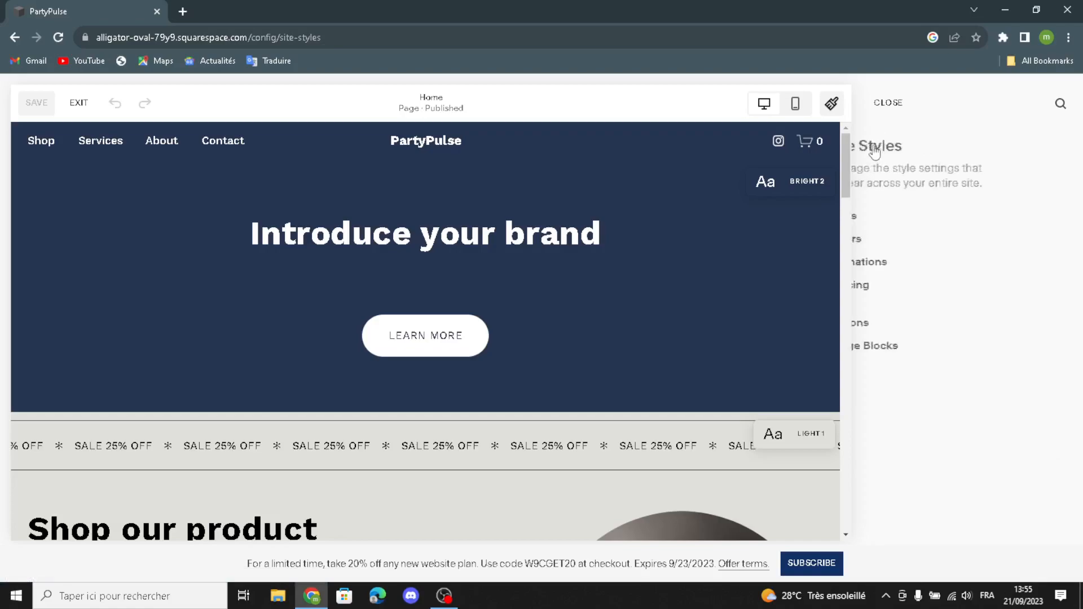
Apply the primary button styles to all button types across the site
click(901, 326)
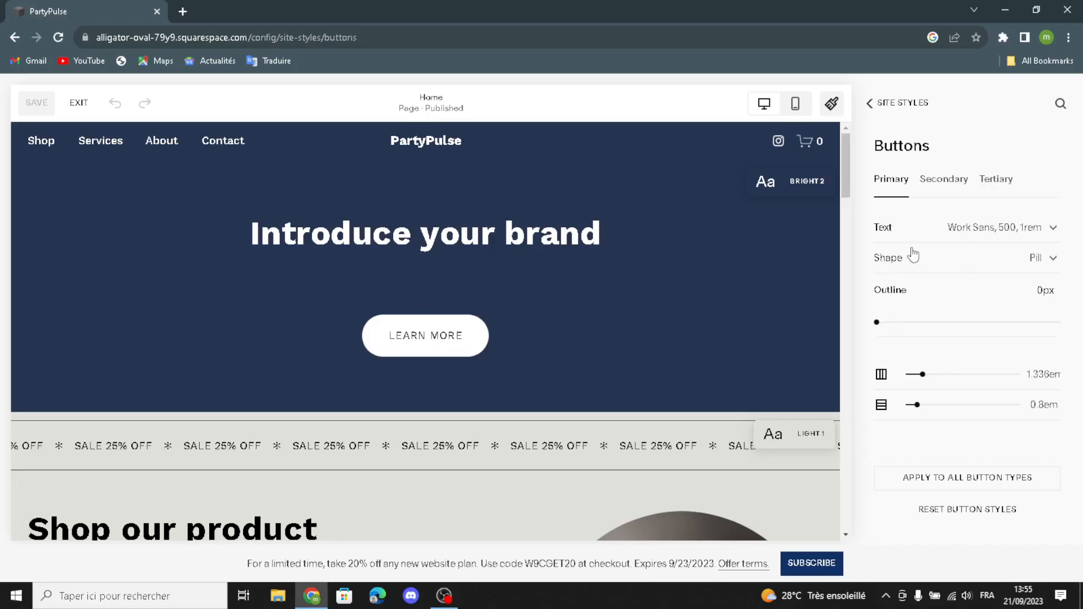
click(925, 477)
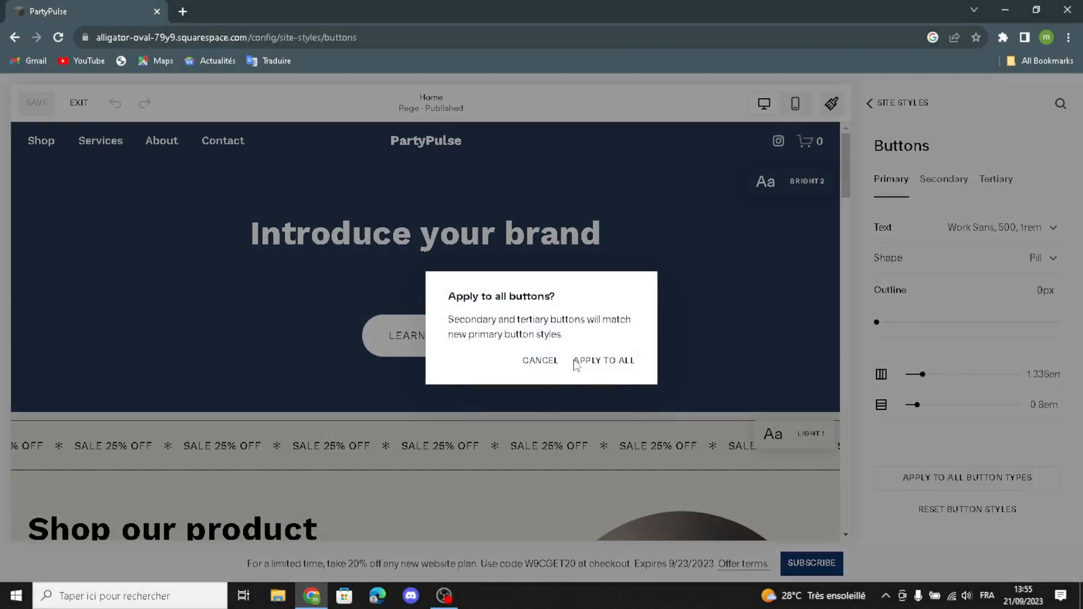
click(620, 360)
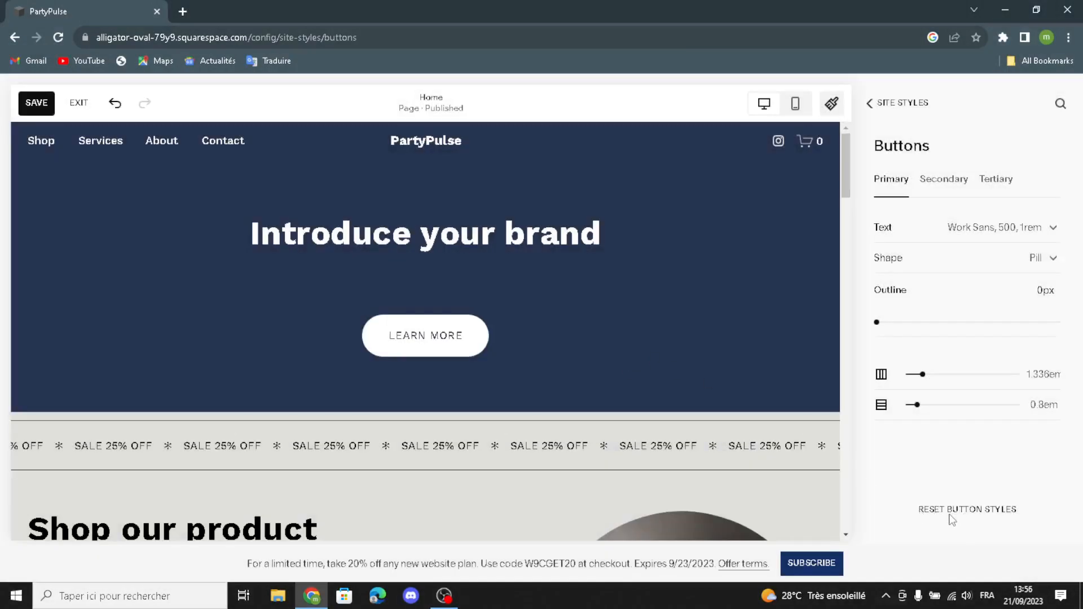
click(869, 105)
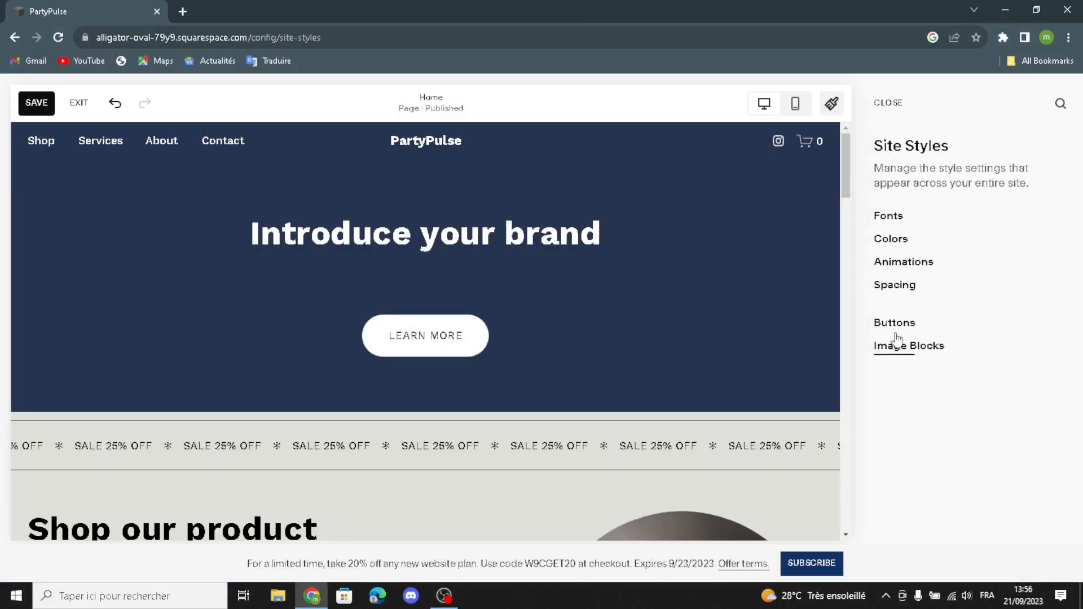
Review the site-wide Image Blocks settings for the poster and card layouts, then close Site Styles
click(897, 349)
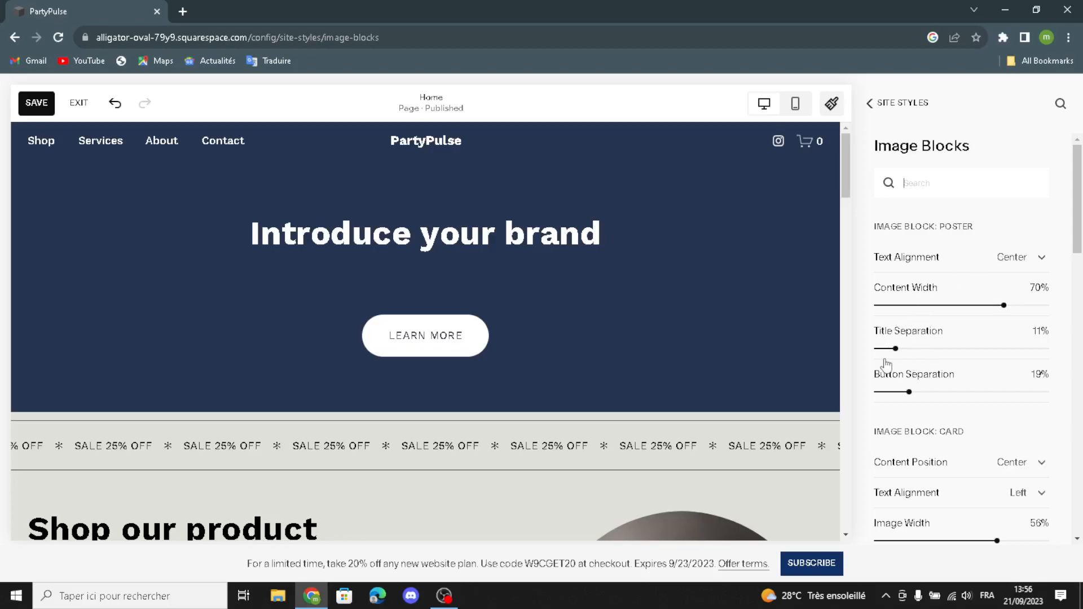
scroll(954, 445, down, 1)
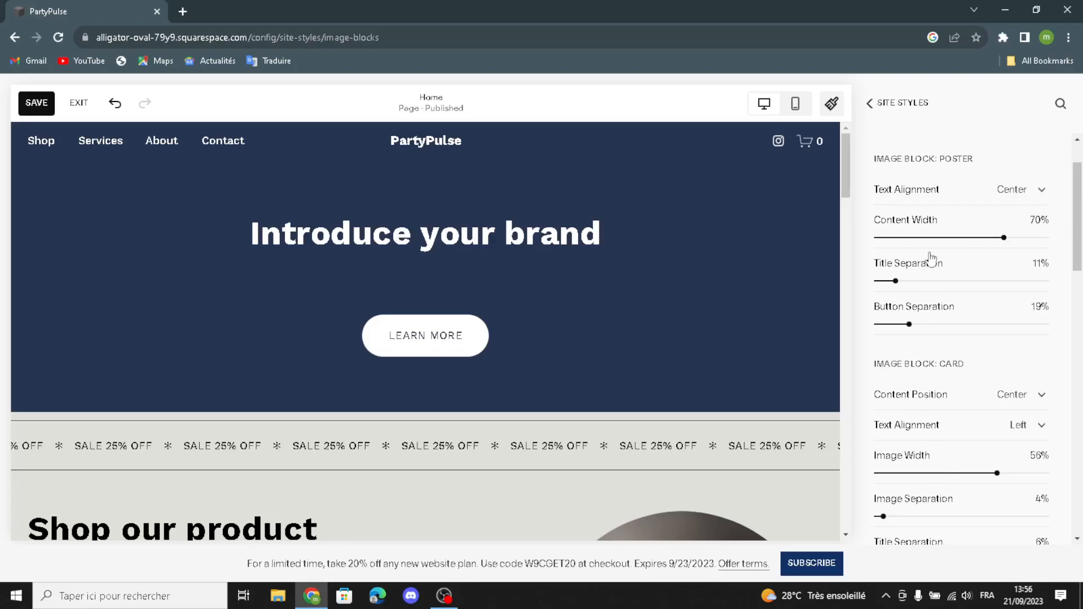
click(865, 104)
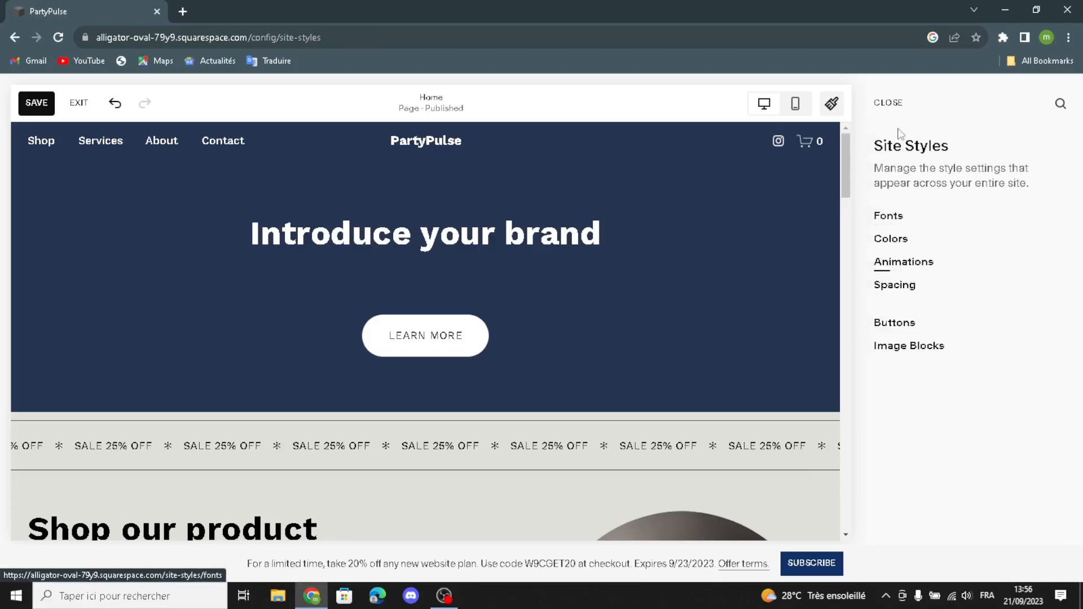
click(888, 102)
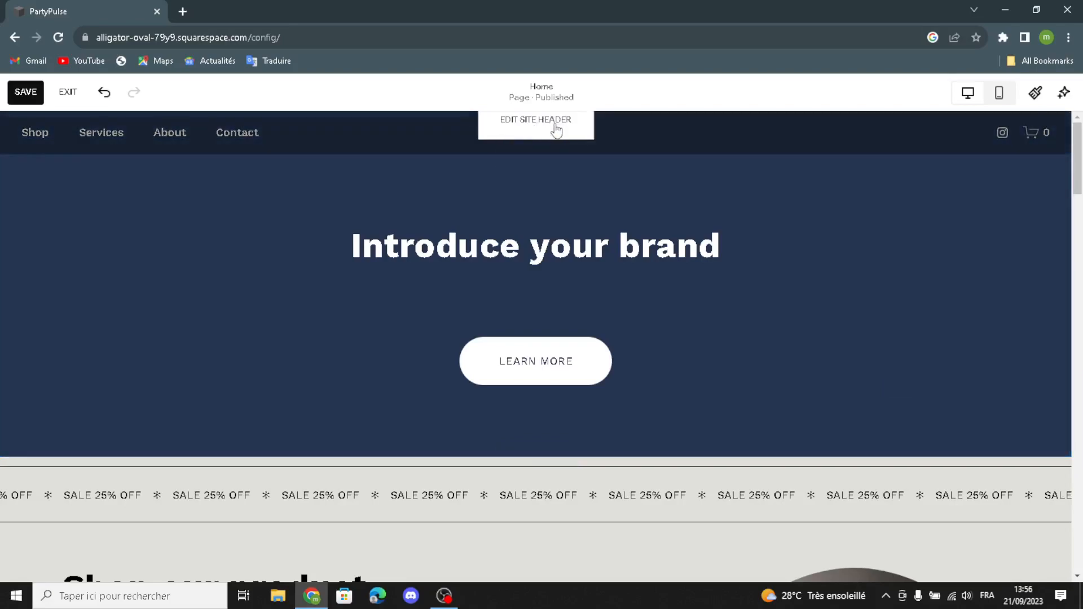
Open the site header for editing and examine its title and logo settings, including the logo library and the mobile logo option
click(558, 125)
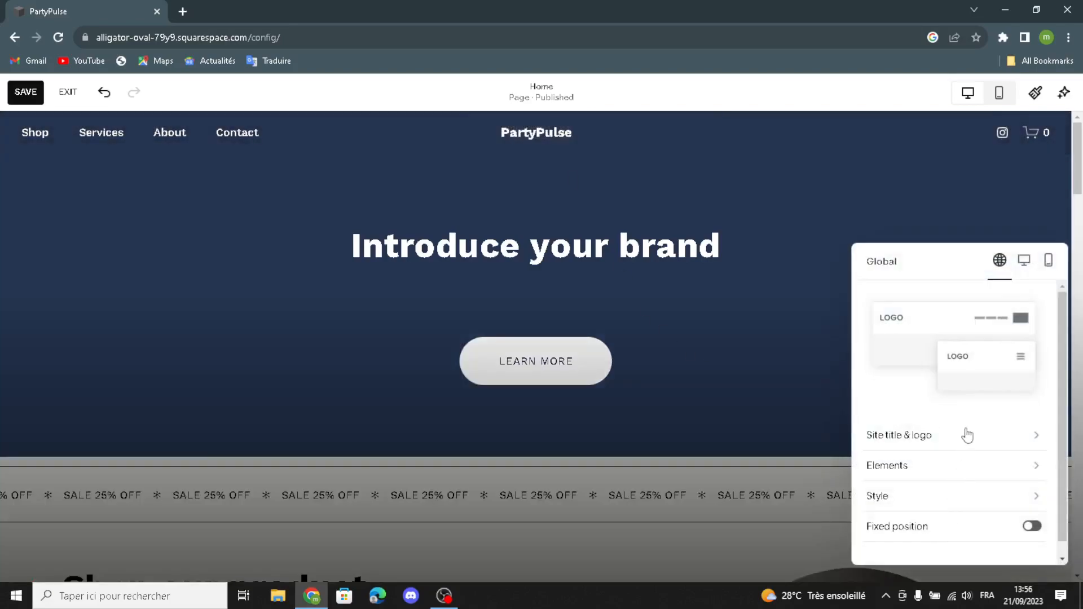
click(930, 437)
click(925, 309)
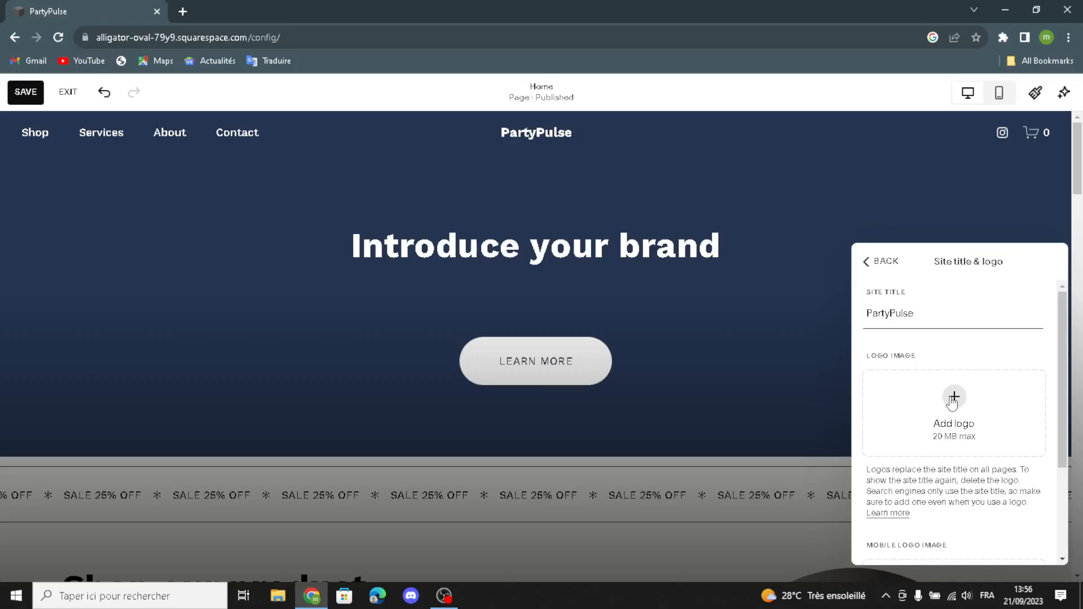
click(953, 398)
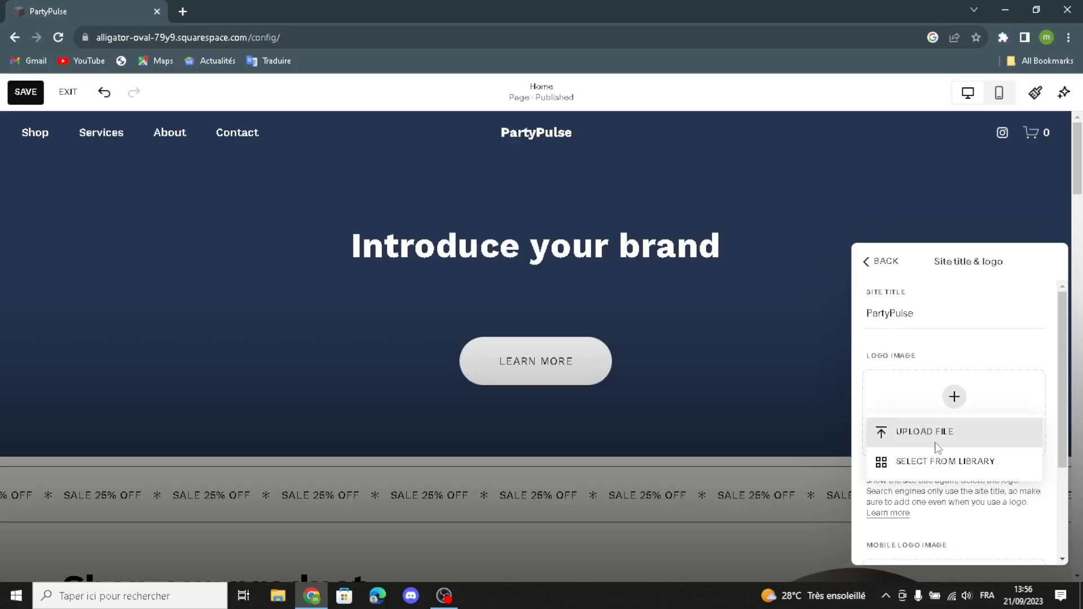
click(969, 463)
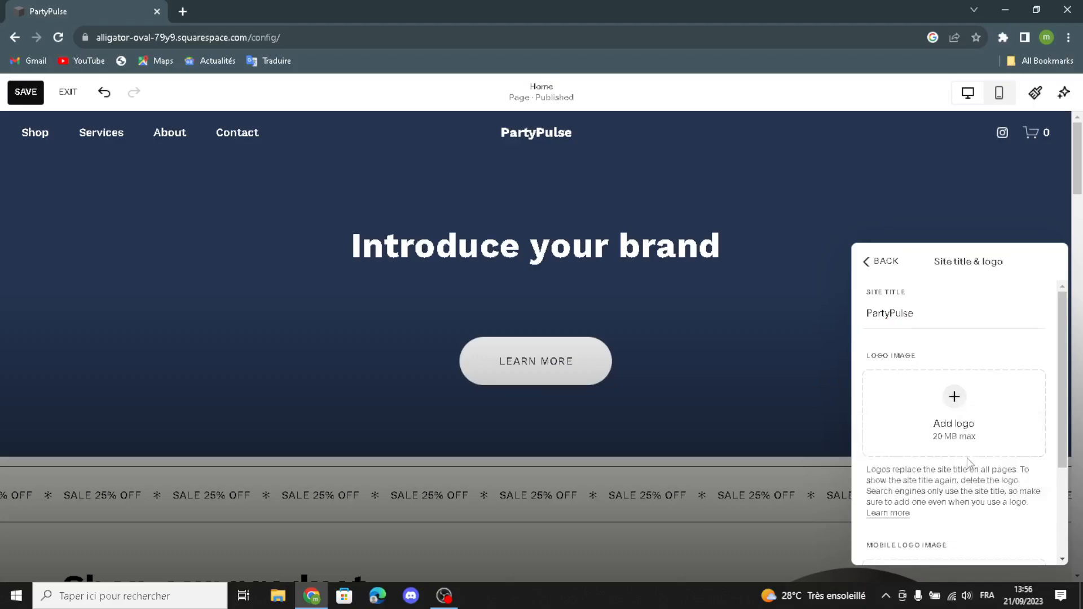
click(276, 116)
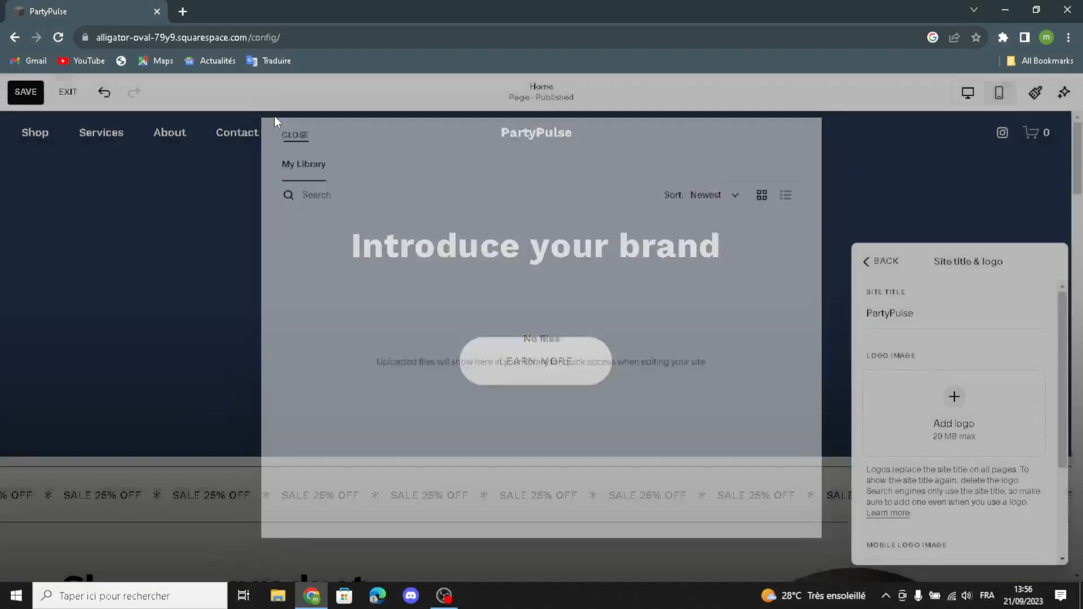
scroll(975, 481, down, 3)
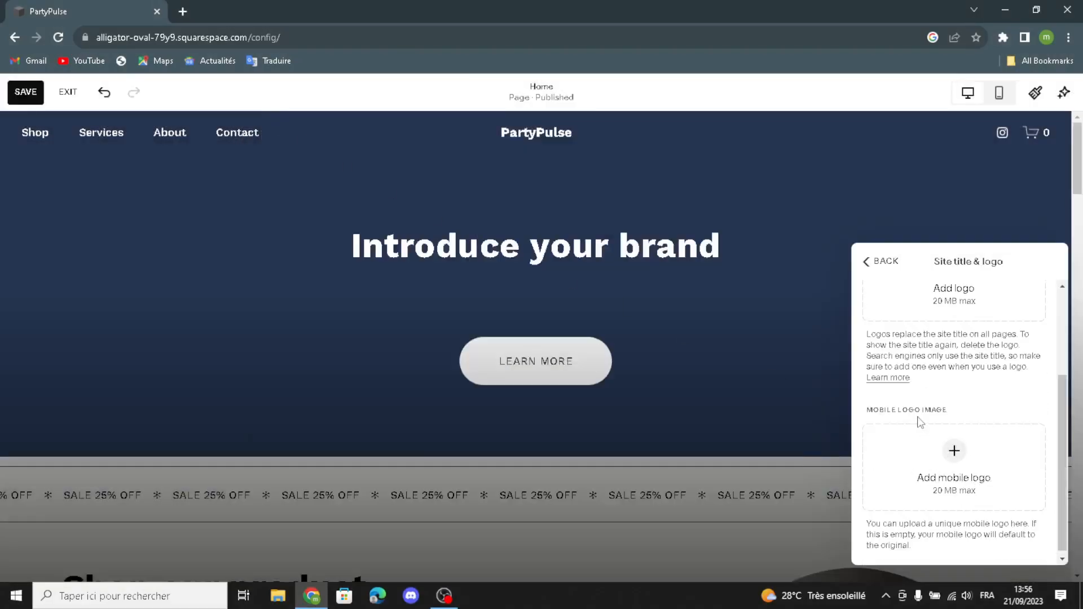
click(866, 260)
Enable the Get Started button among the site header's elements
click(927, 476)
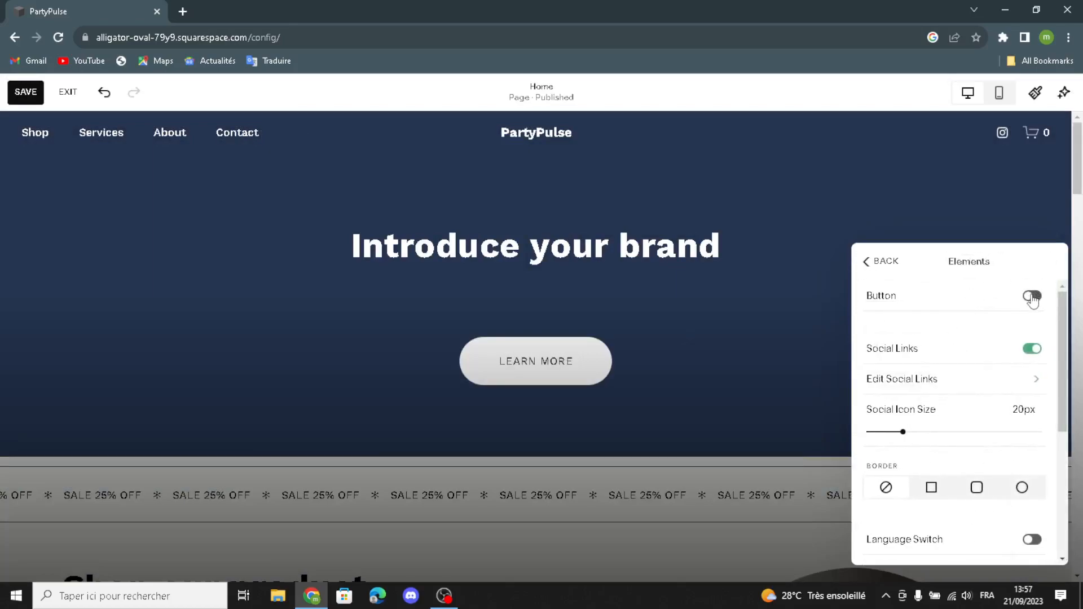
click(1032, 296)
click(964, 325)
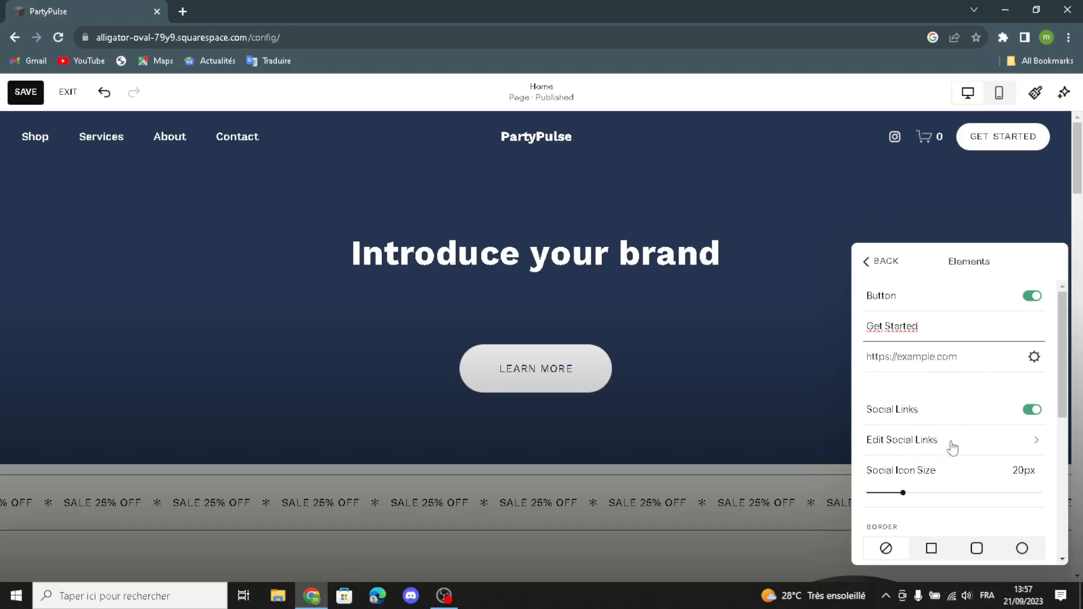
Change the header's cart icon to the solid open-top shopping bag and check the remaining cart options
scroll(948, 474, down, 4)
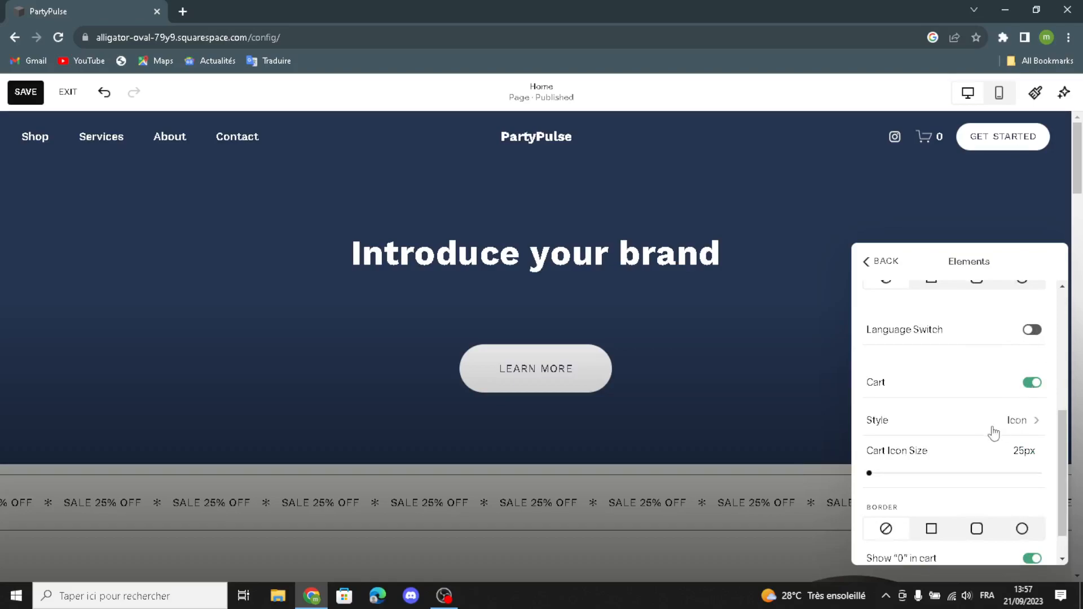
click(1019, 423)
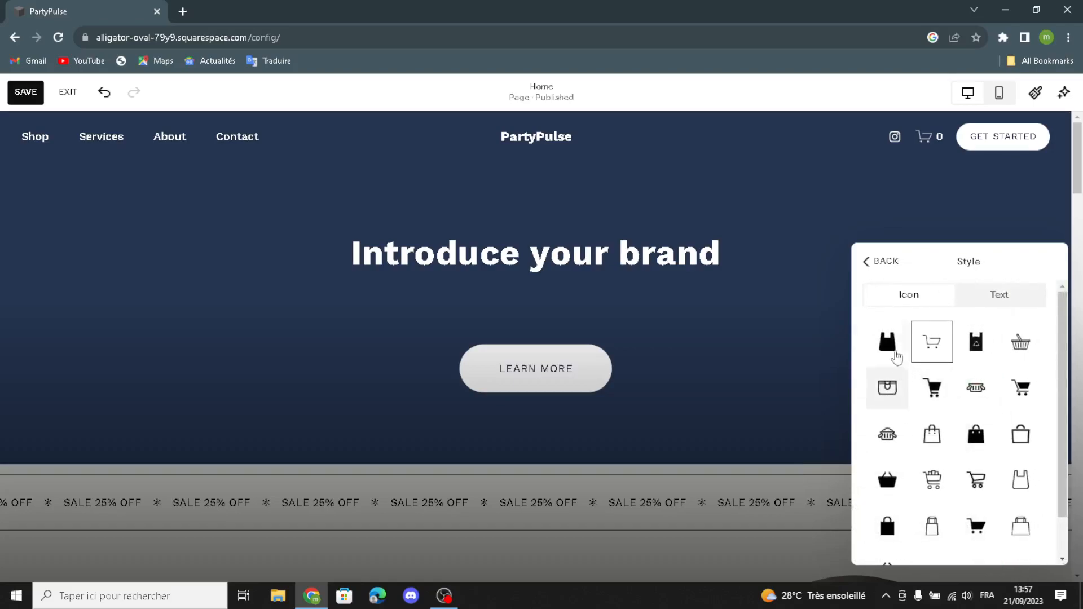
click(892, 355)
click(869, 261)
scroll(975, 505, down, 5)
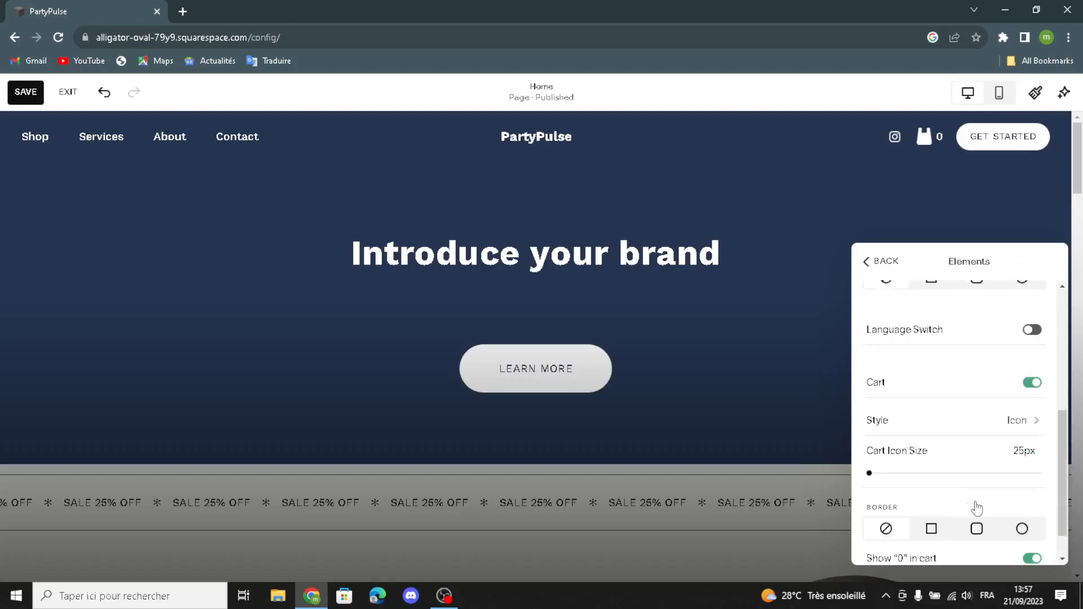
scroll(906, 467, down, 1)
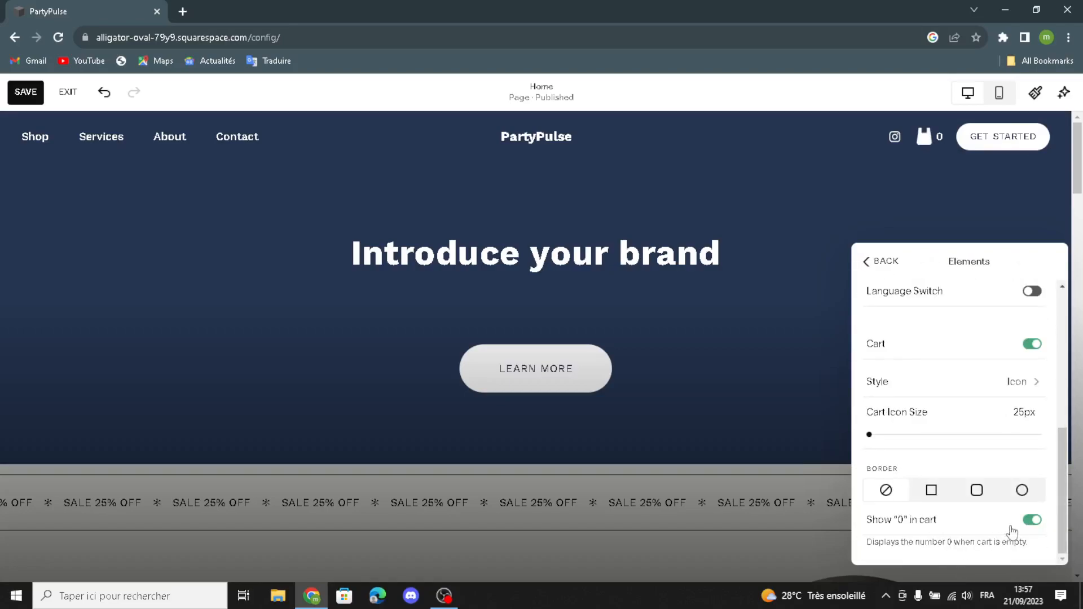
click(880, 258)
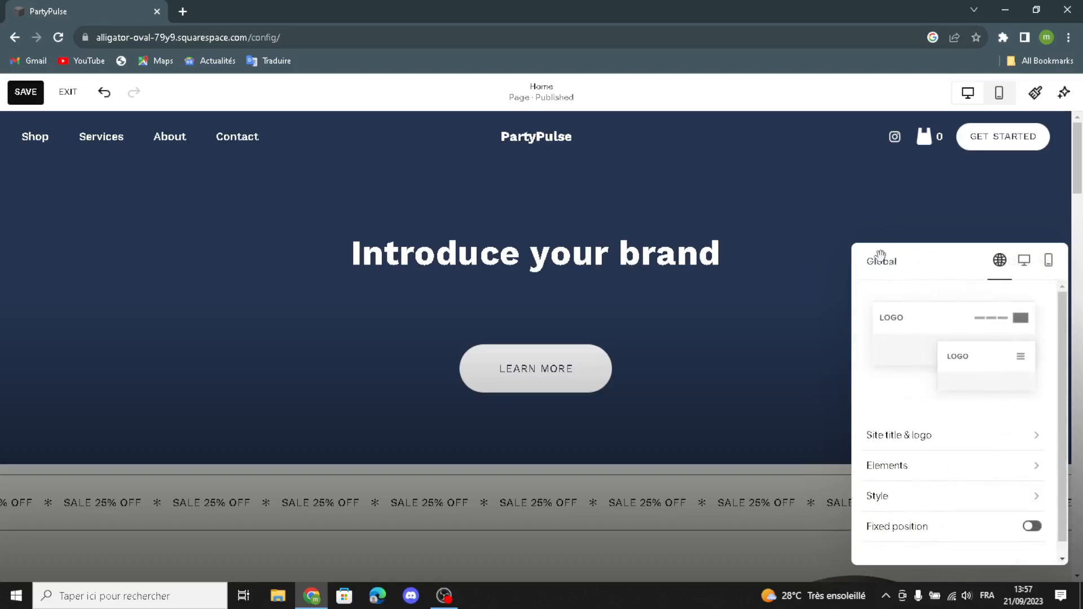
Review the header's style types and try the Fixed position option on and off, then close the header settings
click(1013, 495)
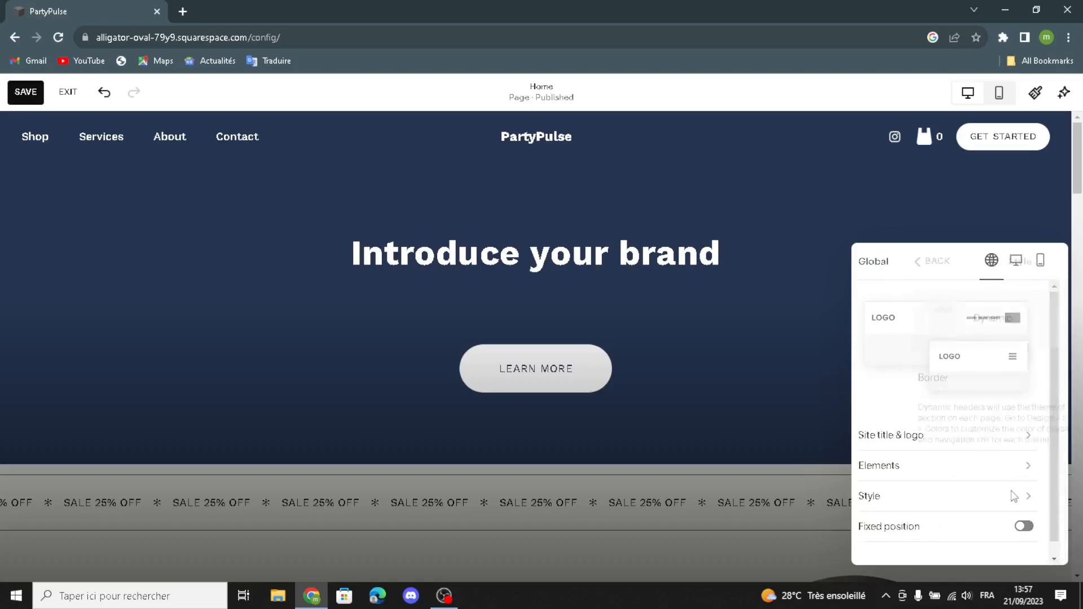
click(943, 340)
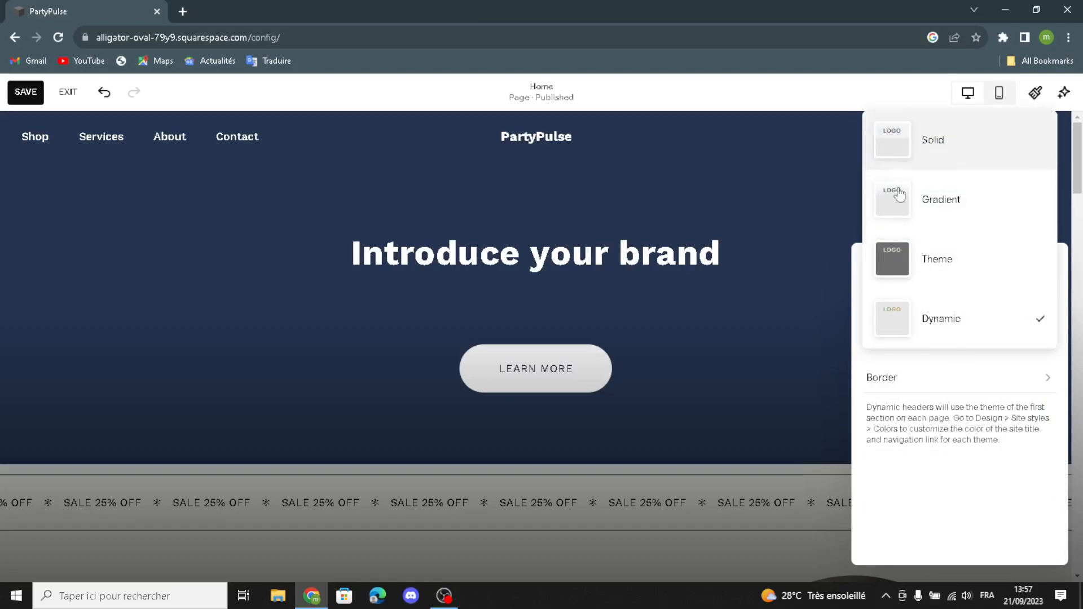
click(741, 369)
click(871, 259)
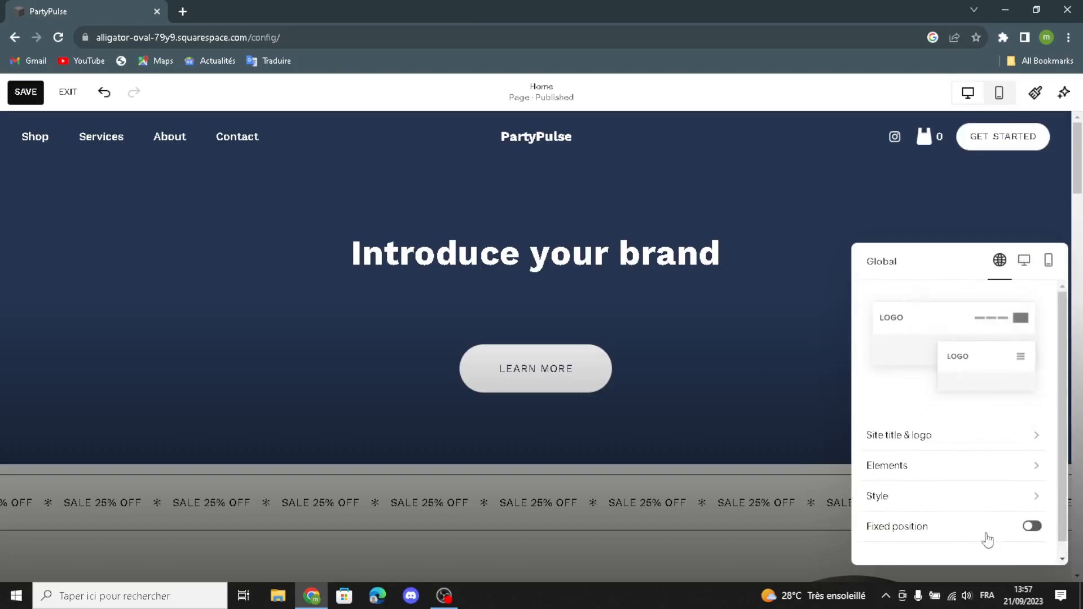
click(1029, 528)
click(1030, 528)
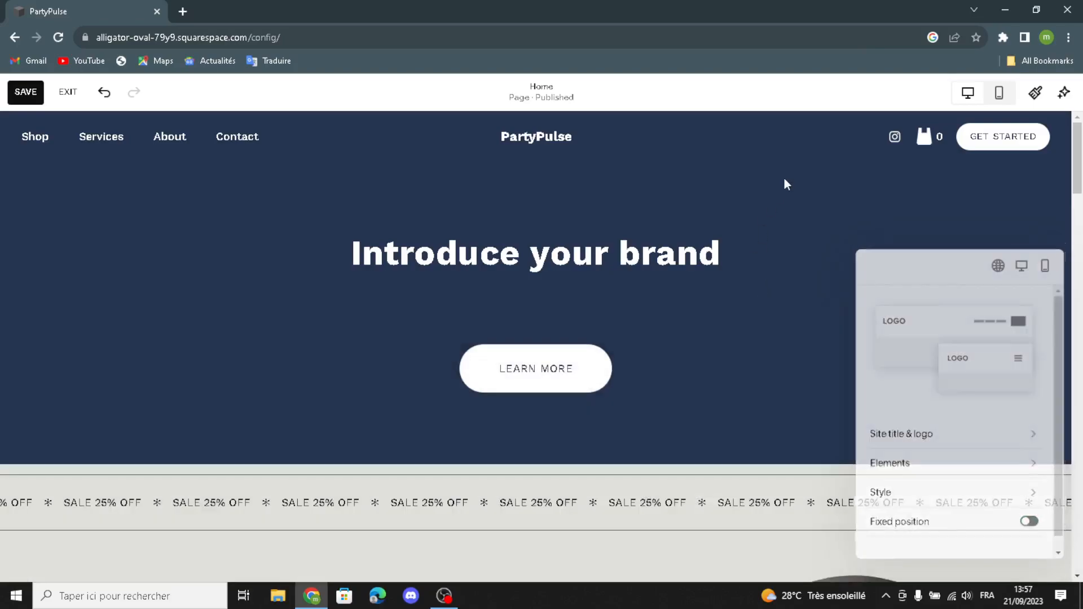
click(784, 180)
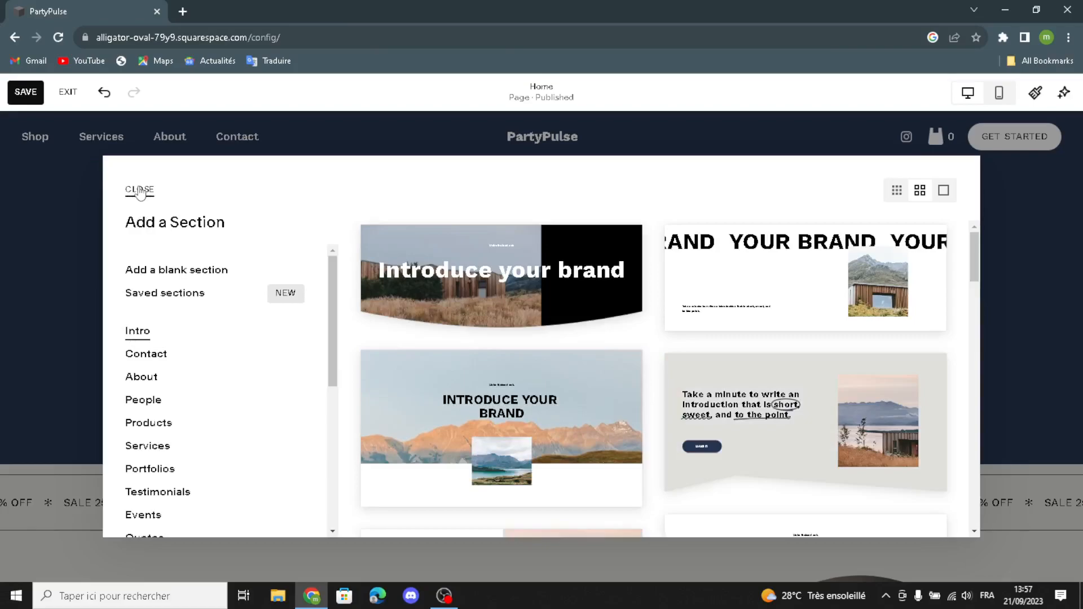
Dismiss the section layouts and open the "Introduce your brand" heading for editing to view its text formatting options
click(140, 190)
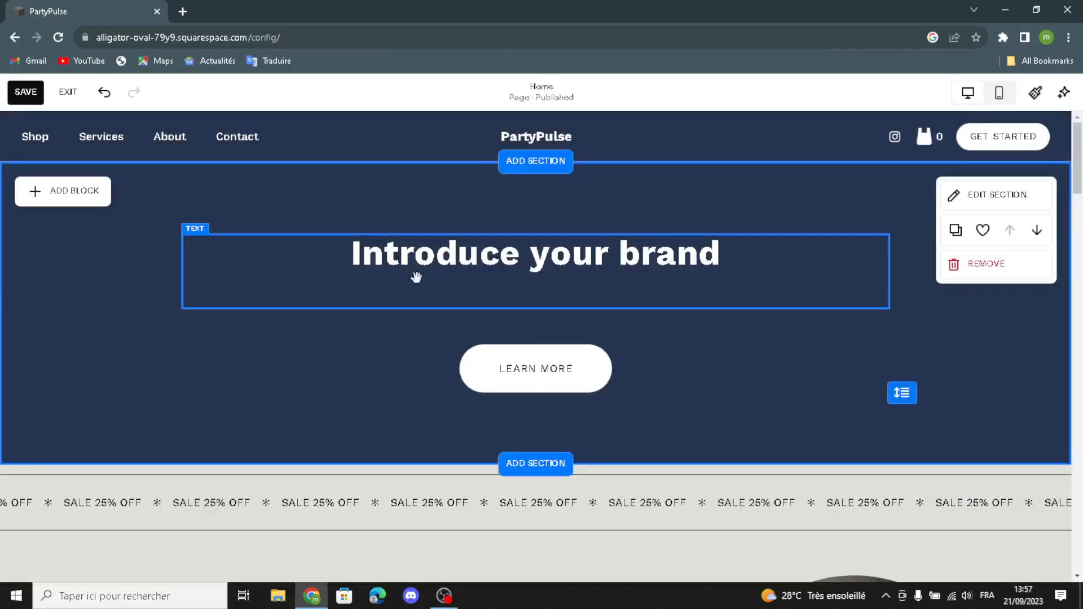
drag(510, 274, 488, 264)
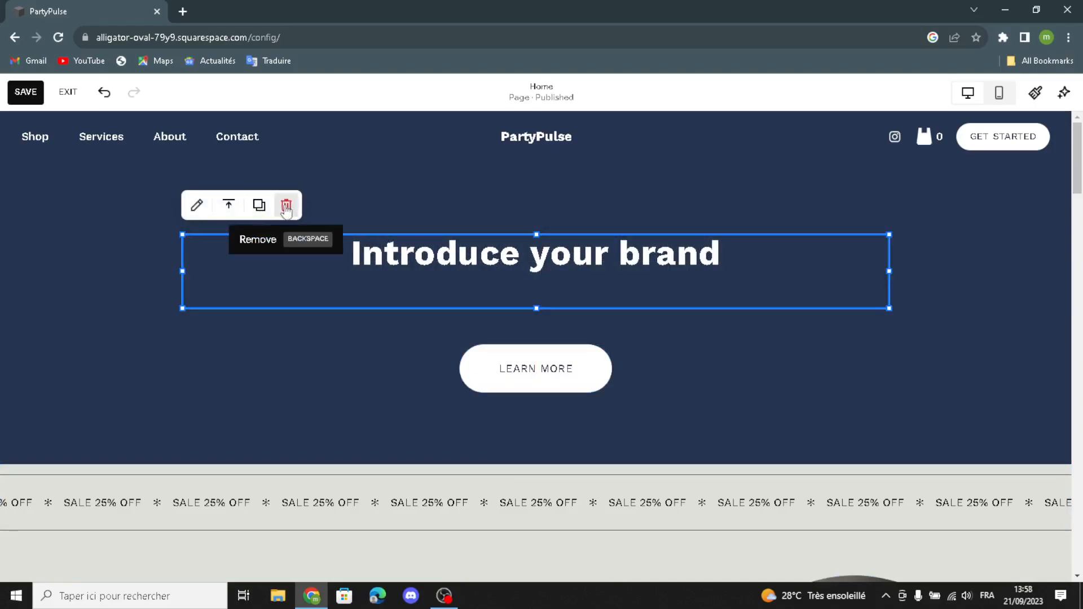
click(197, 205)
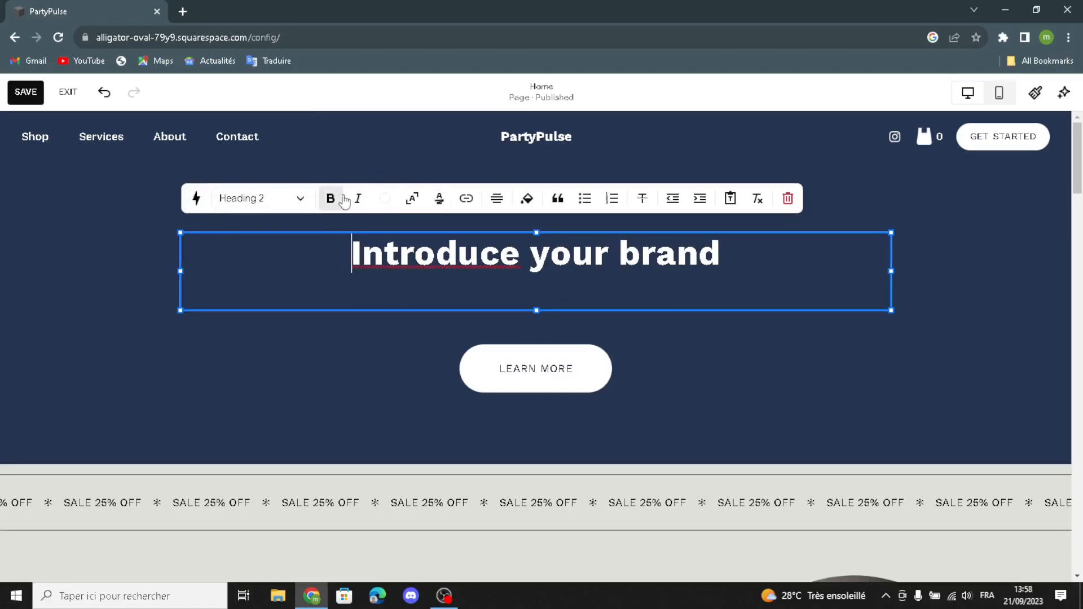
click(872, 201)
Check the Learn More button's style, text and link settings, then look through the blocks available for the intro section
click(514, 369)
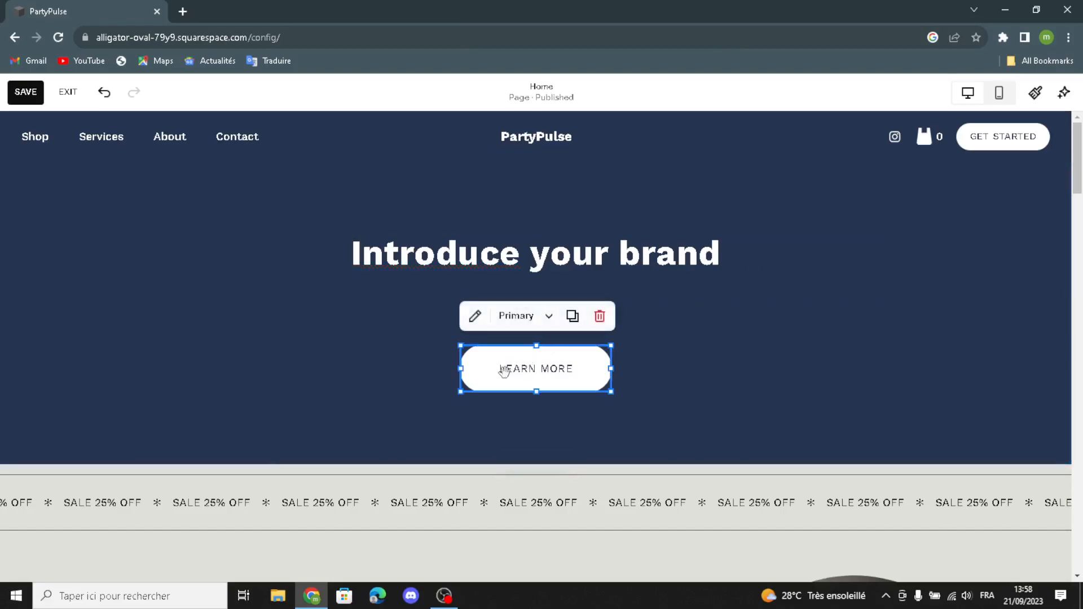
click(522, 321)
click(577, 324)
click(547, 354)
click(474, 316)
click(731, 334)
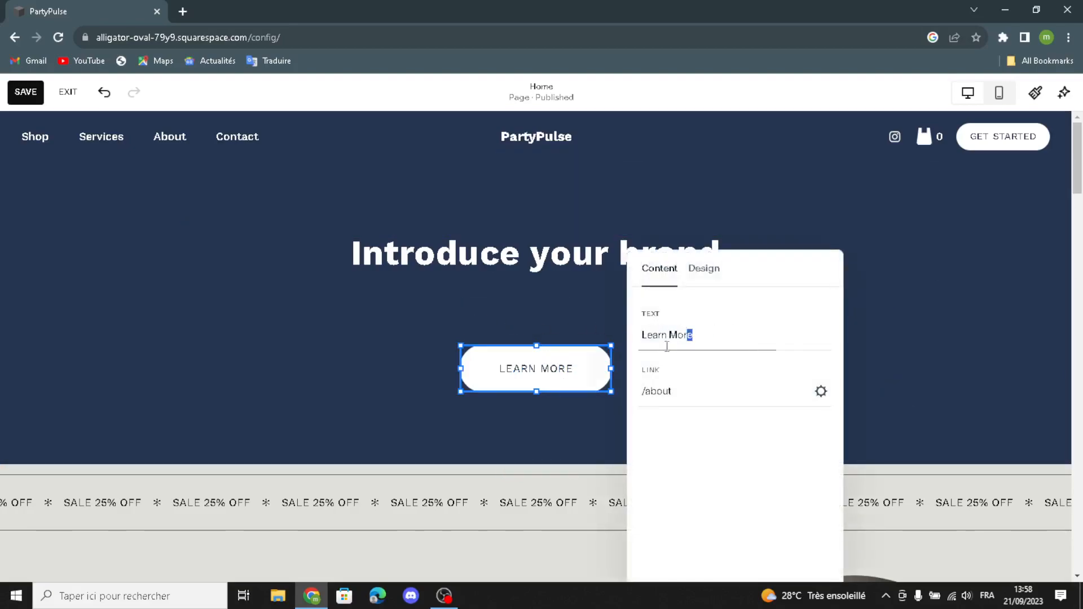
click(567, 314)
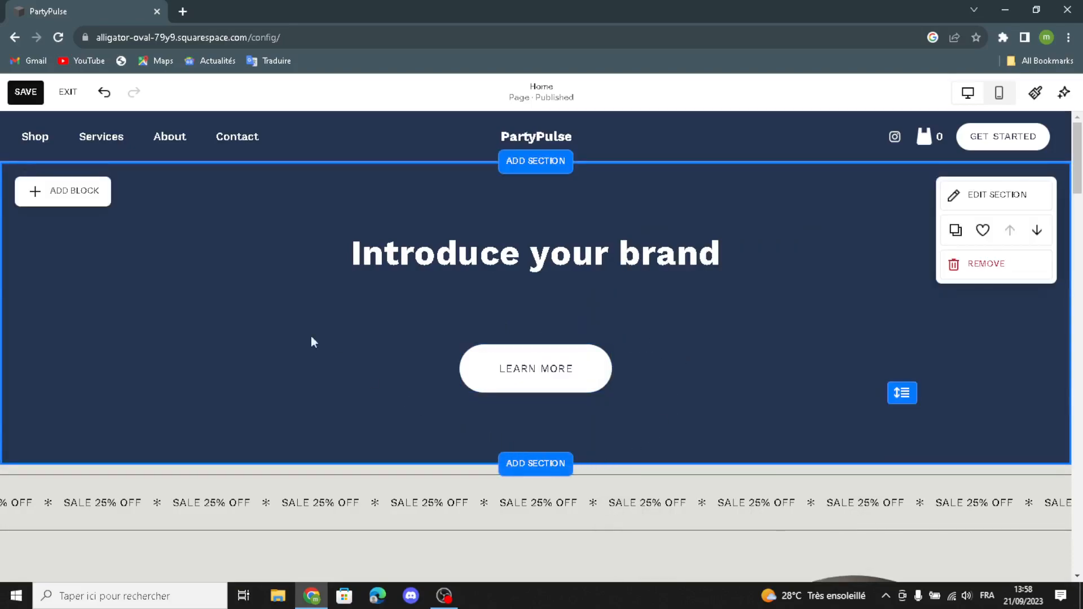
click(83, 198)
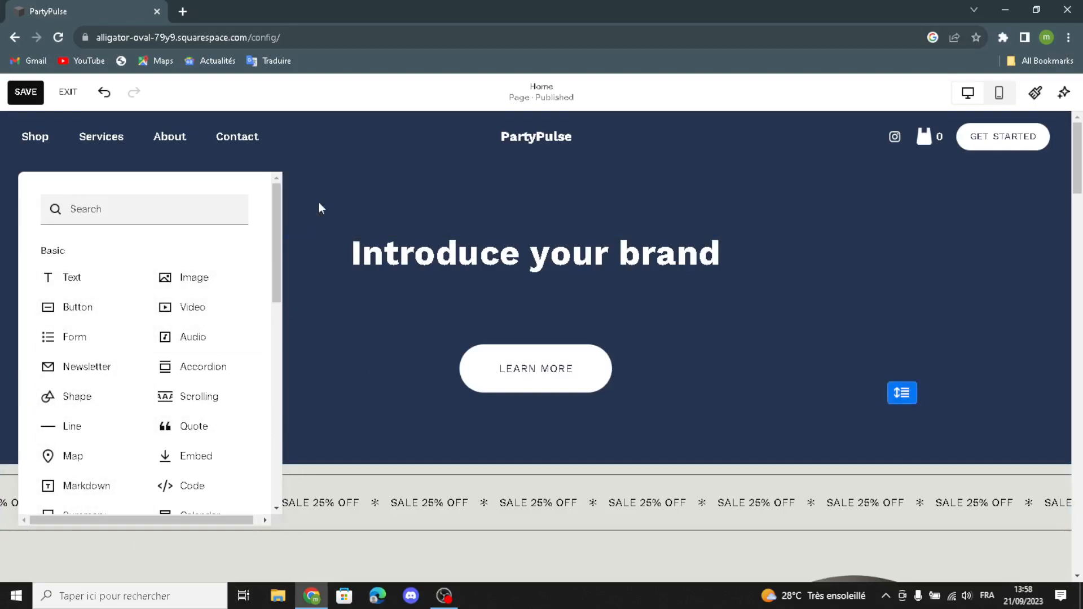
click(367, 167)
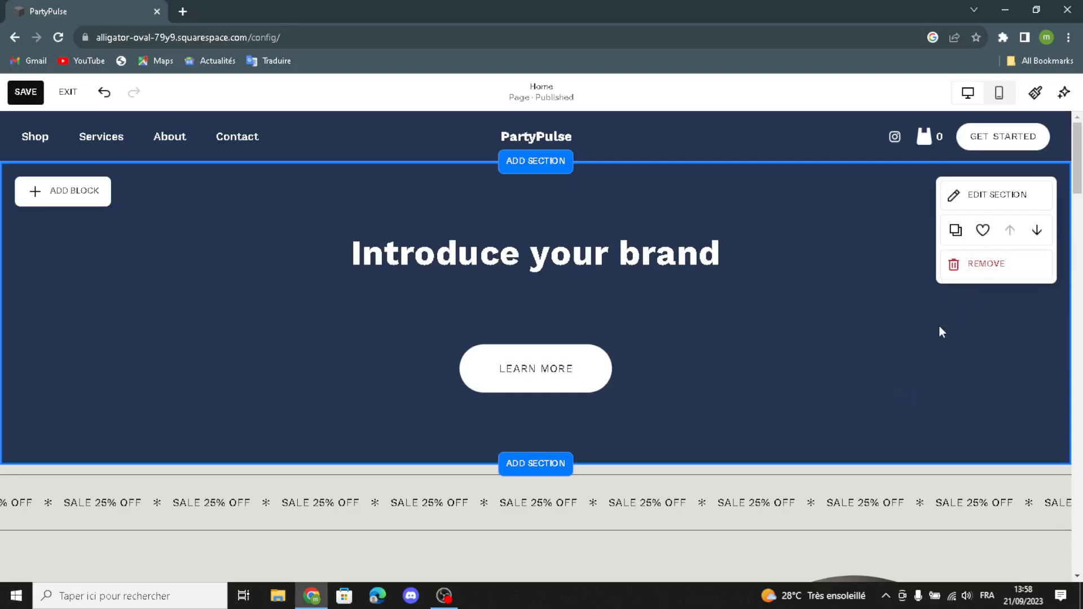
Delete the arched image of the red block from the "Shop our product" section
scroll(529, 334, down, 1)
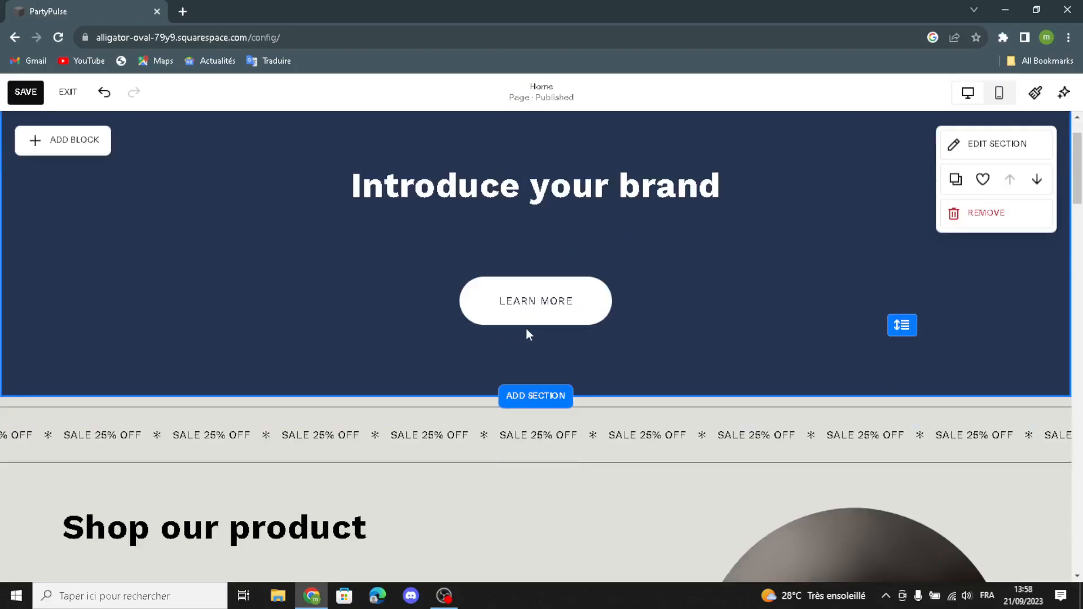
scroll(621, 290, down, 7)
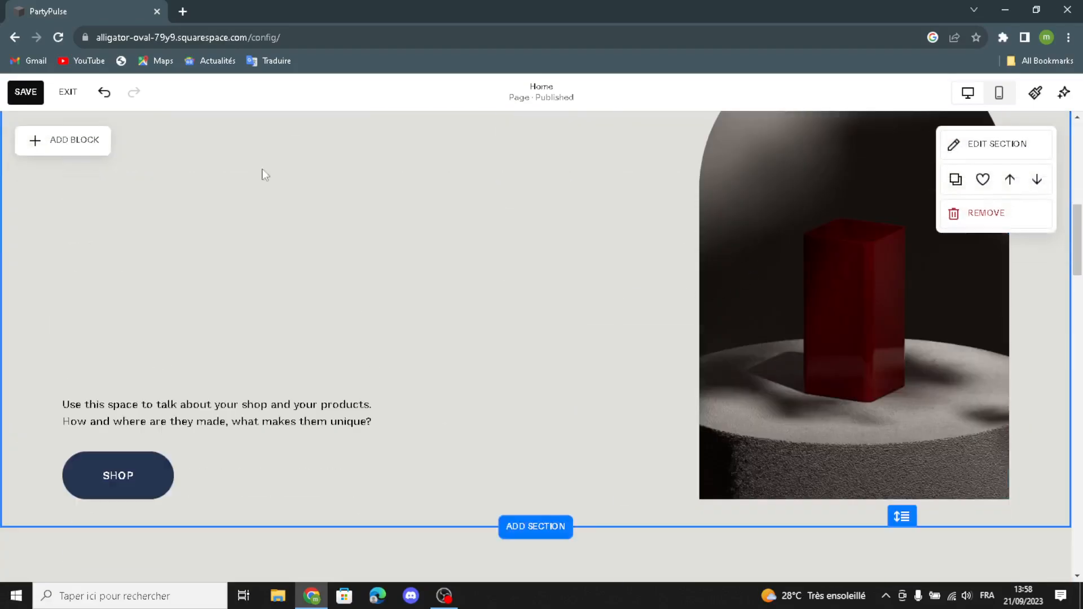
click(736, 284)
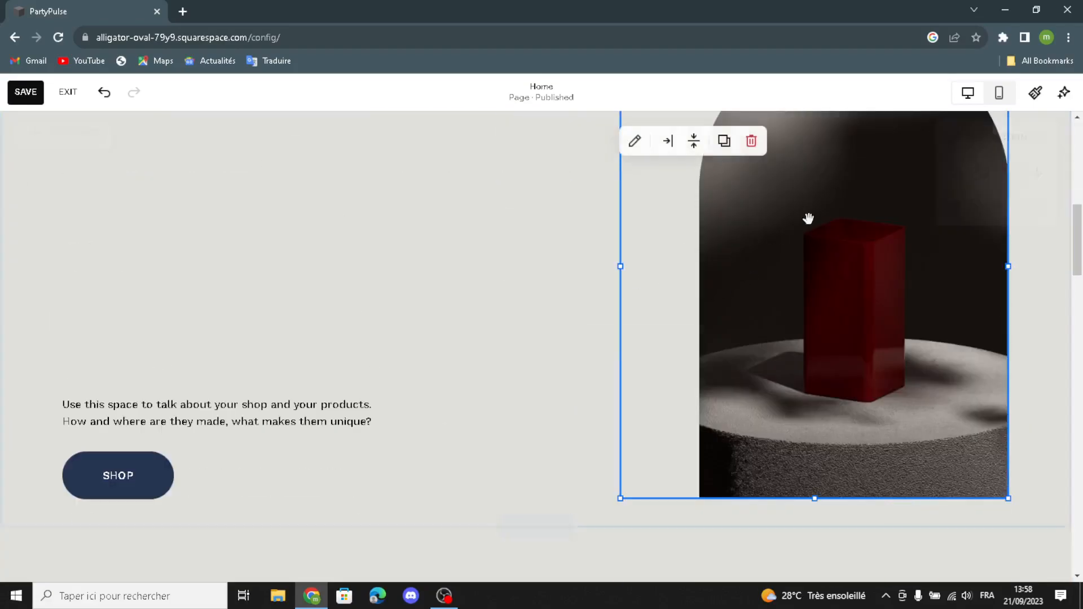
click(751, 140)
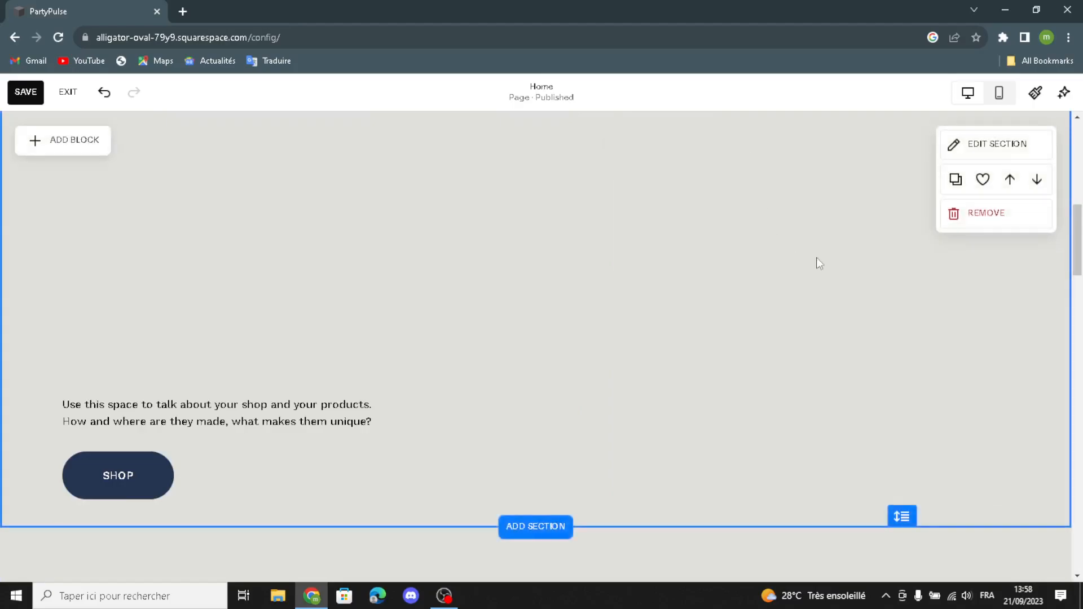
Add an image block to the "Shop our product" section and place it in the empty area opposite the shop description
click(75, 145)
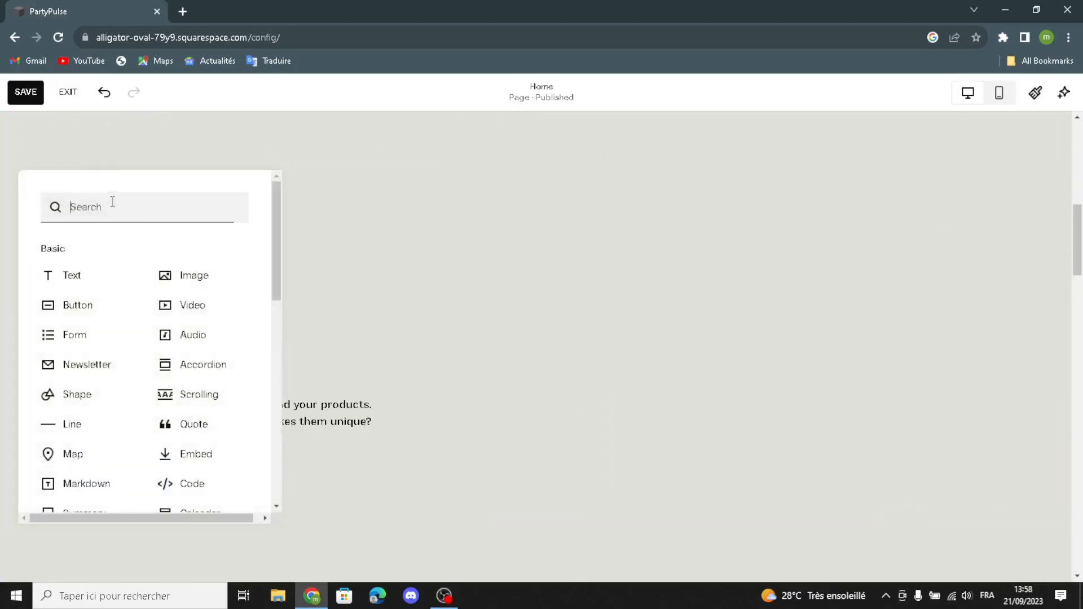
click(198, 279)
drag(201, 222, 765, 289)
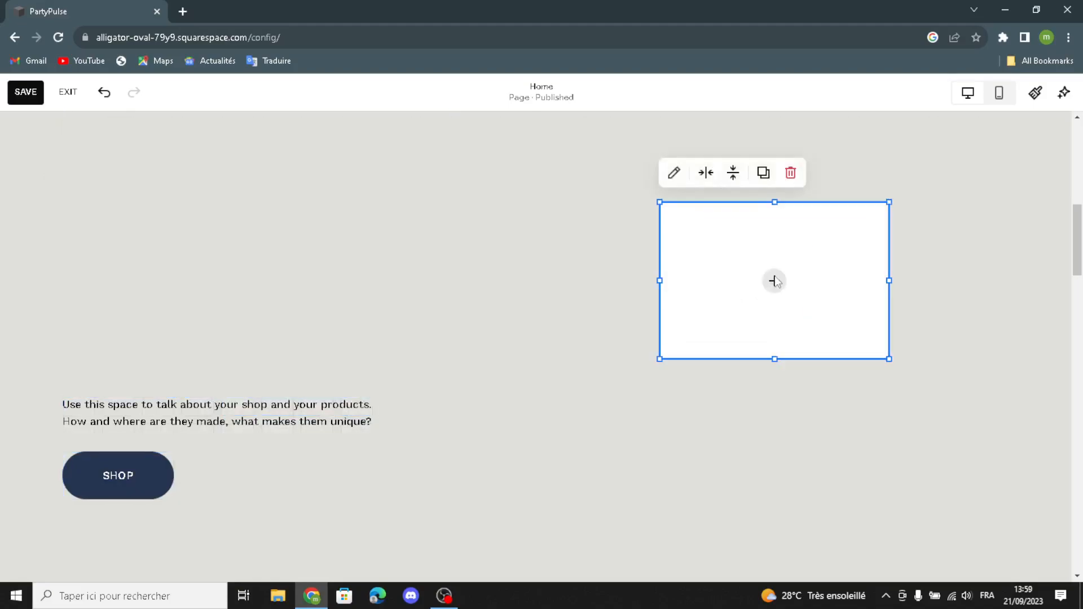
Search free stock images for "party supplies", fill the image block with the 50th-birthday balloon photo and enlarge the block
click(773, 280)
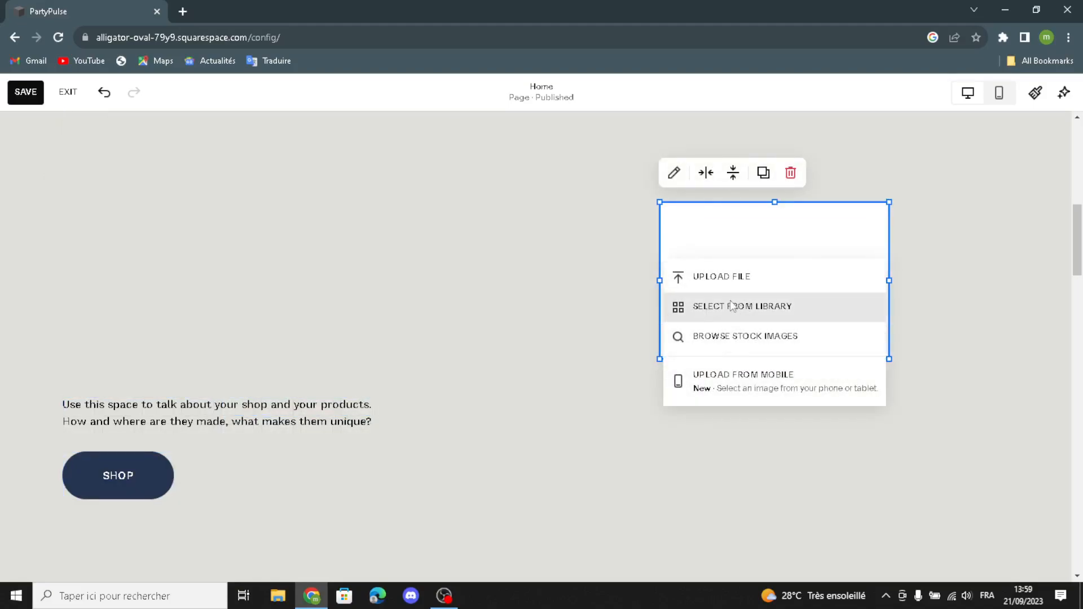
click(700, 339)
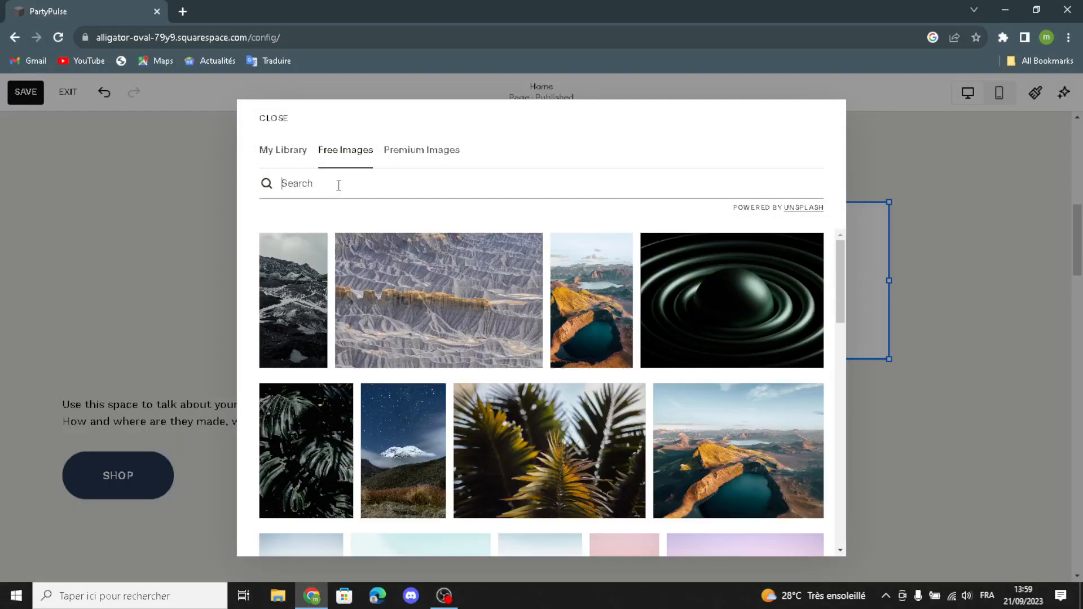
text(party)
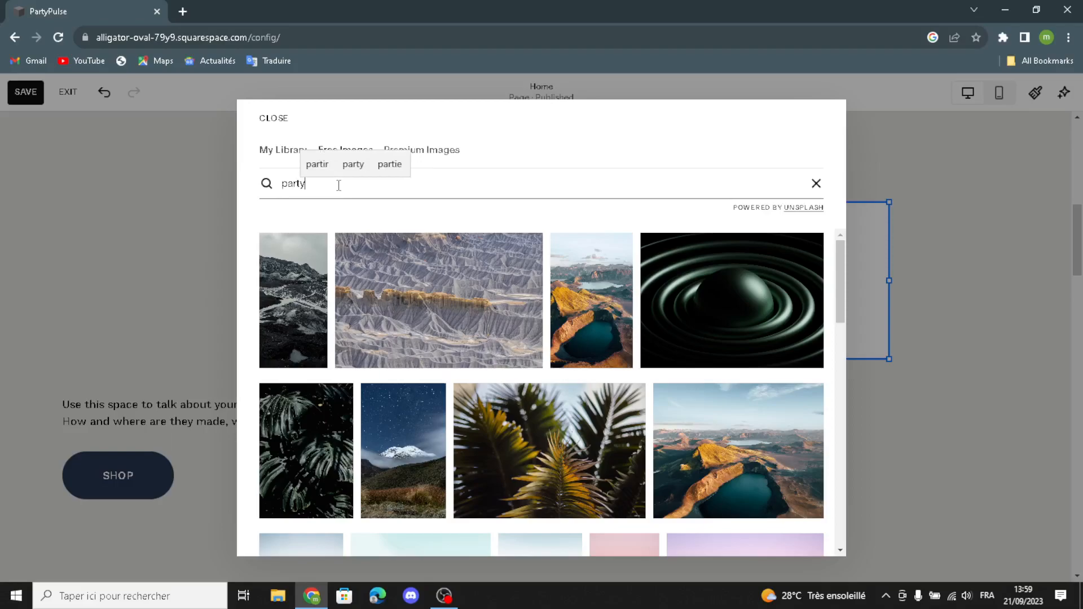
text( supplies)
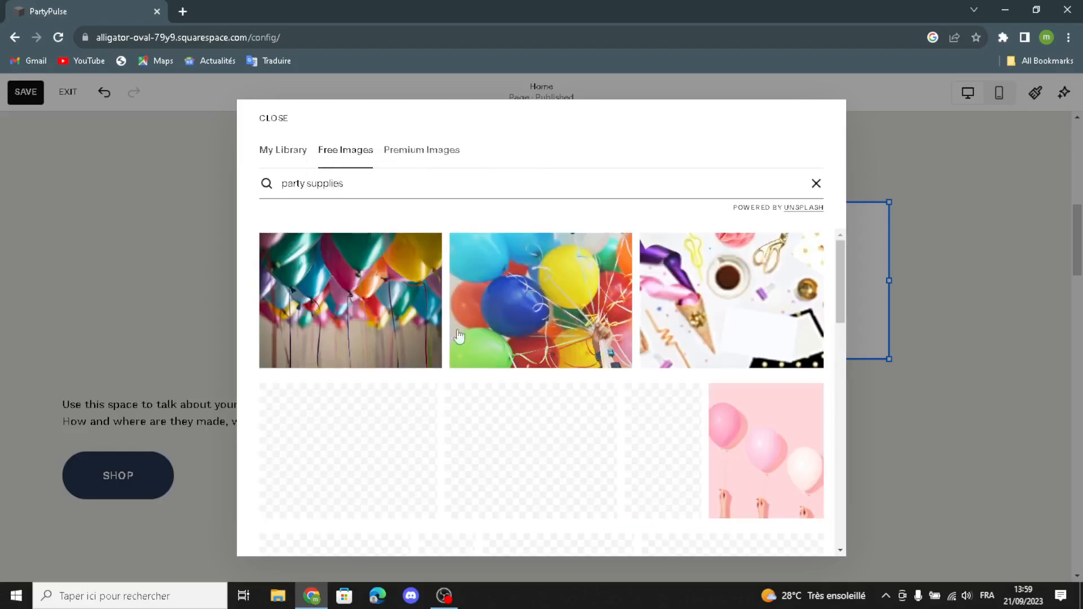
scroll(512, 413, down, 2)
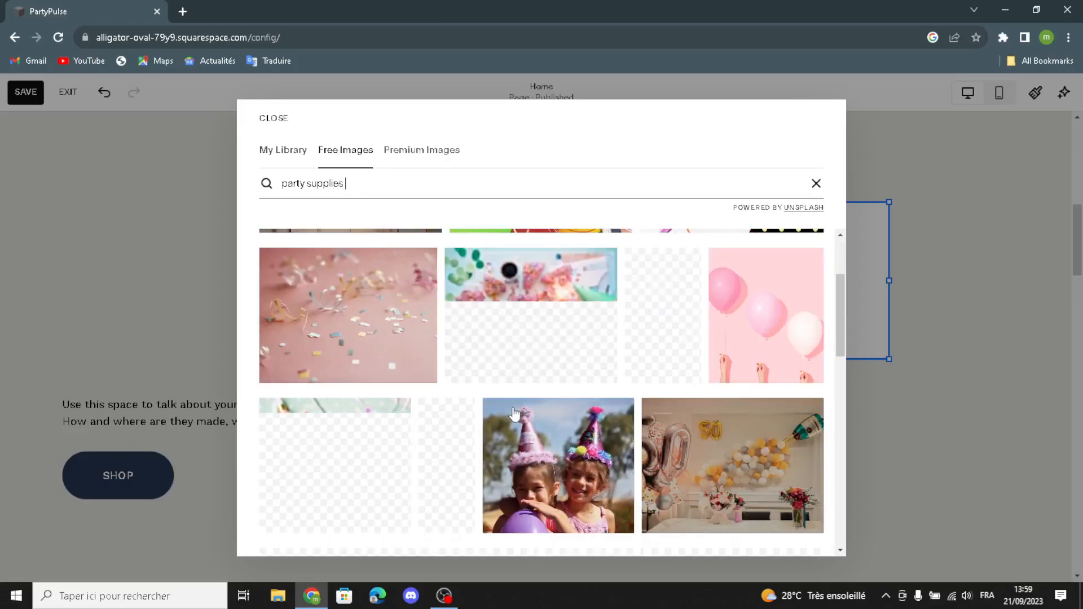
click(770, 480)
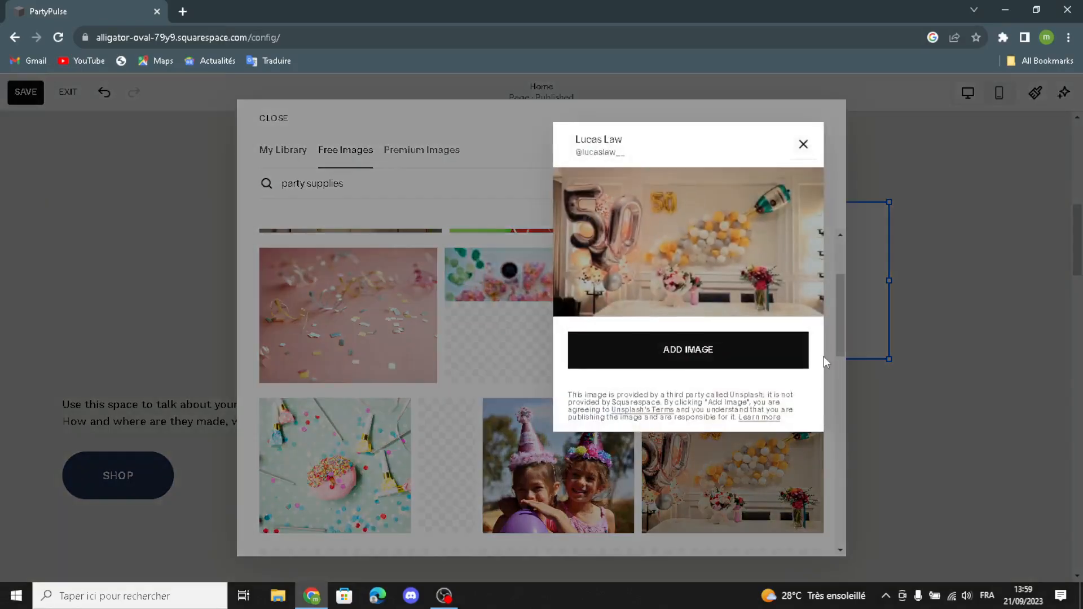
click(756, 343)
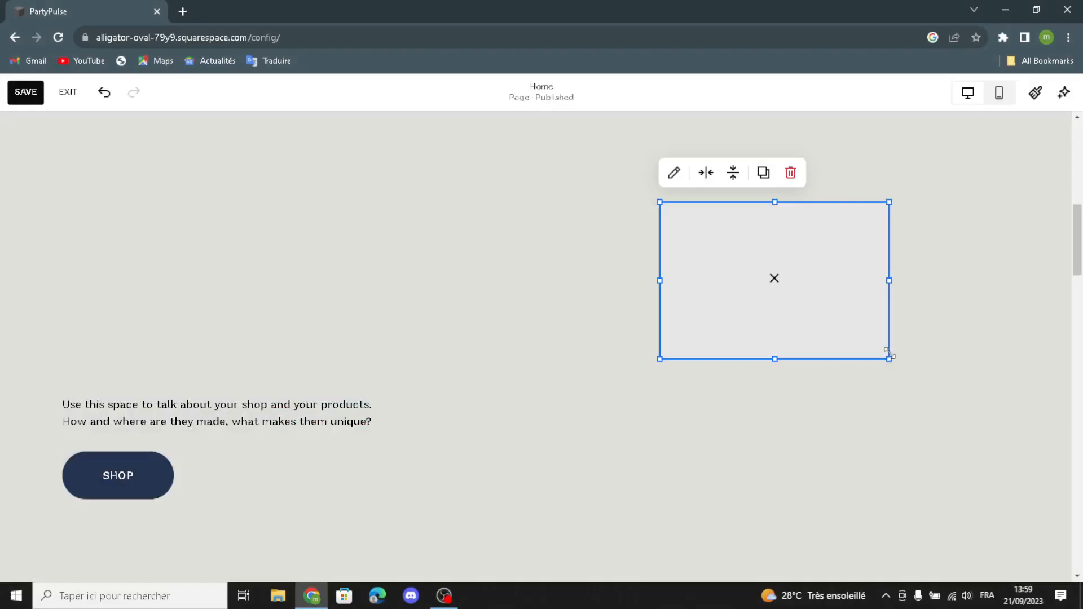
drag(883, 356, 395, 332)
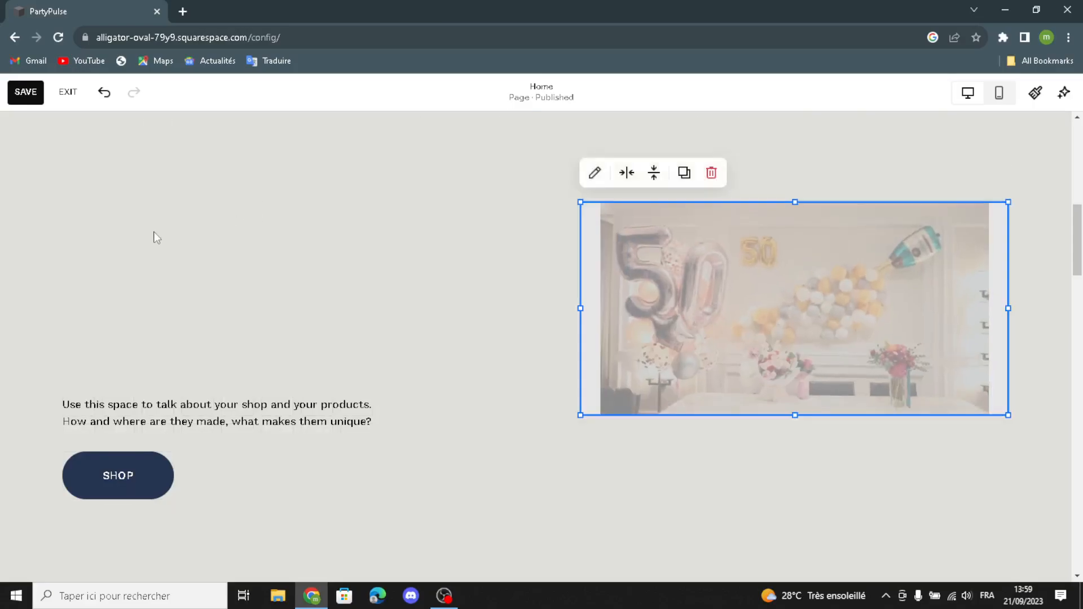
click(186, 228)
Add another image block above the shop description and open the stock images for it
click(61, 143)
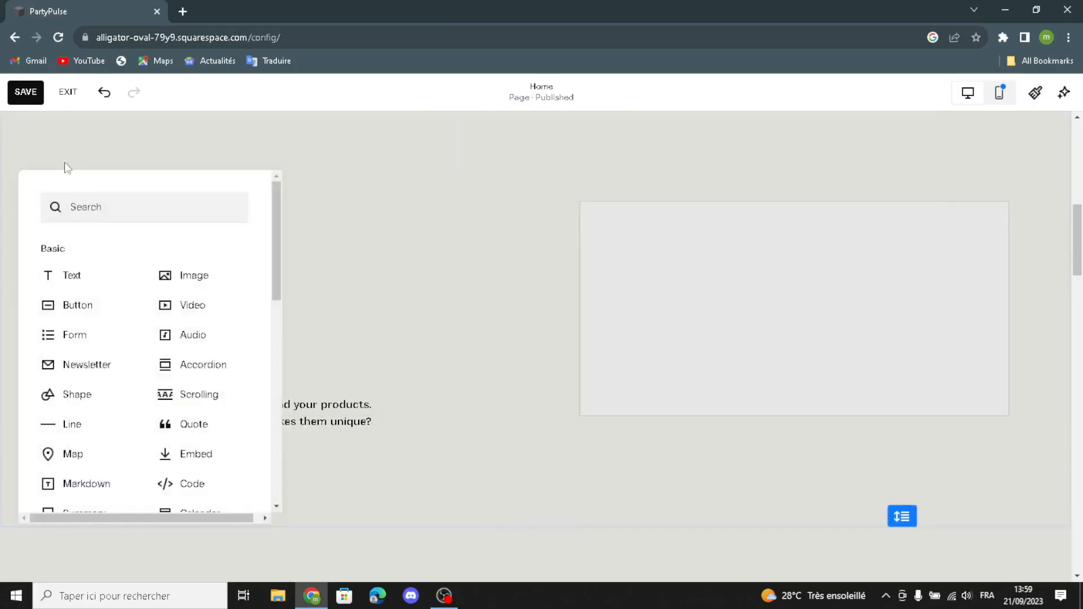
click(184, 274)
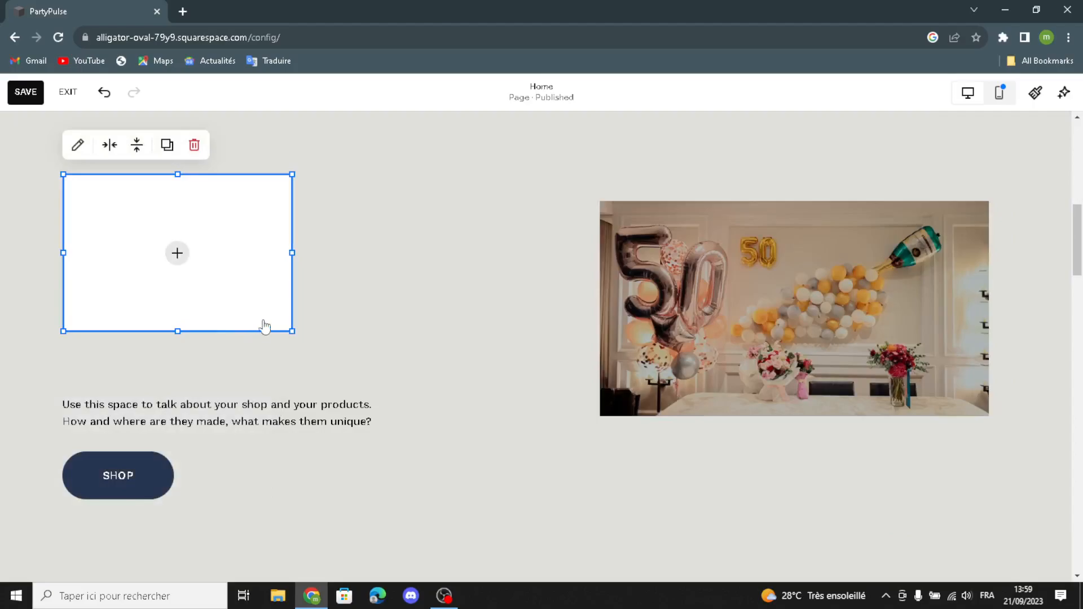
click(177, 253)
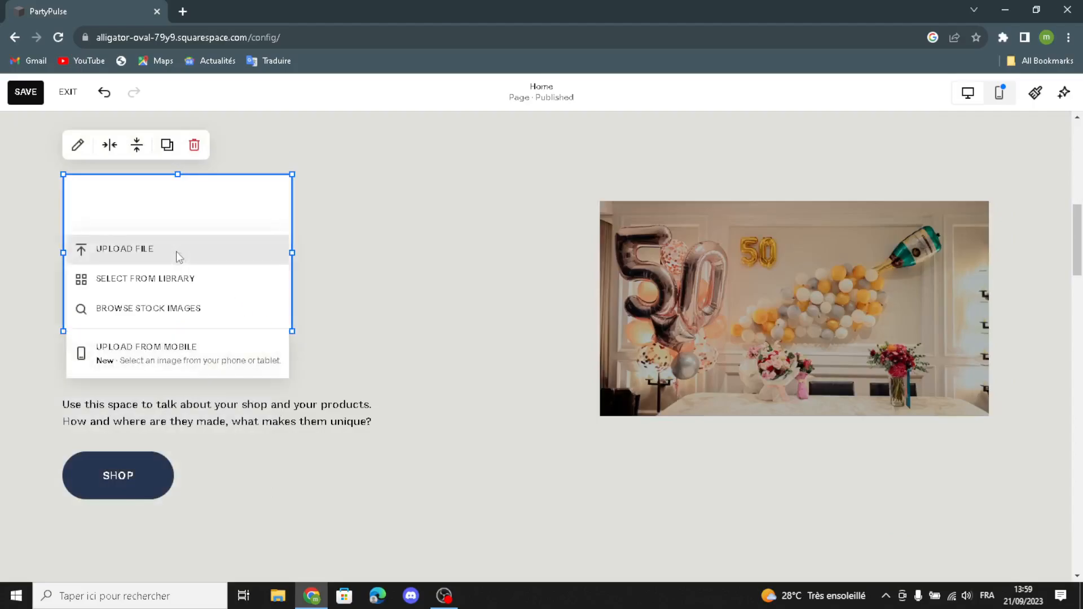
click(175, 307)
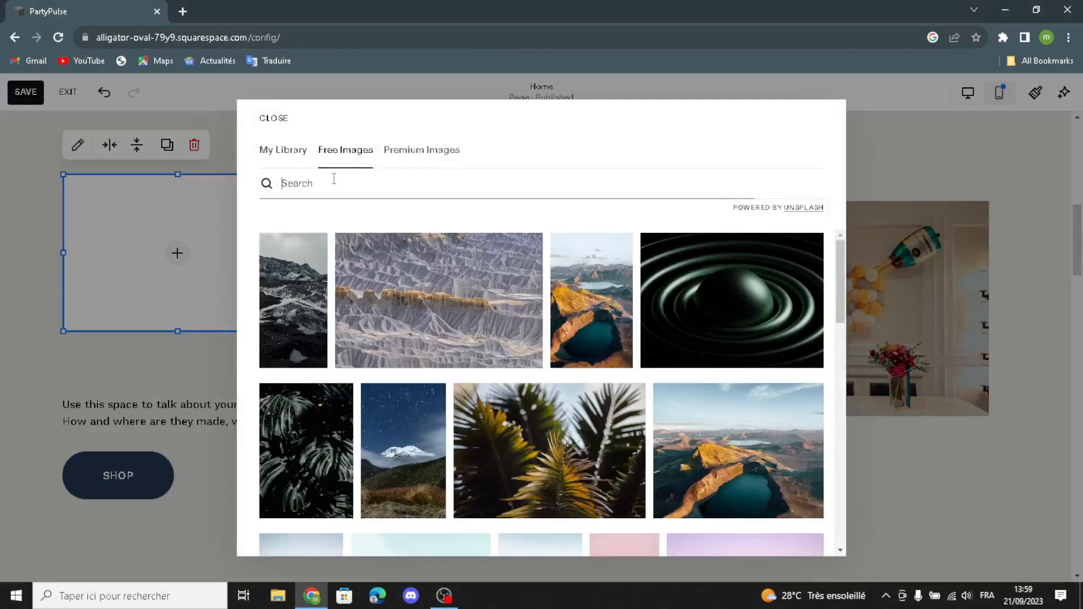
Fill the image block above the shop description with the "party supplies" stock photo of clinking drink glasses and enlarge the block
click(333, 178)
text(party supplies)
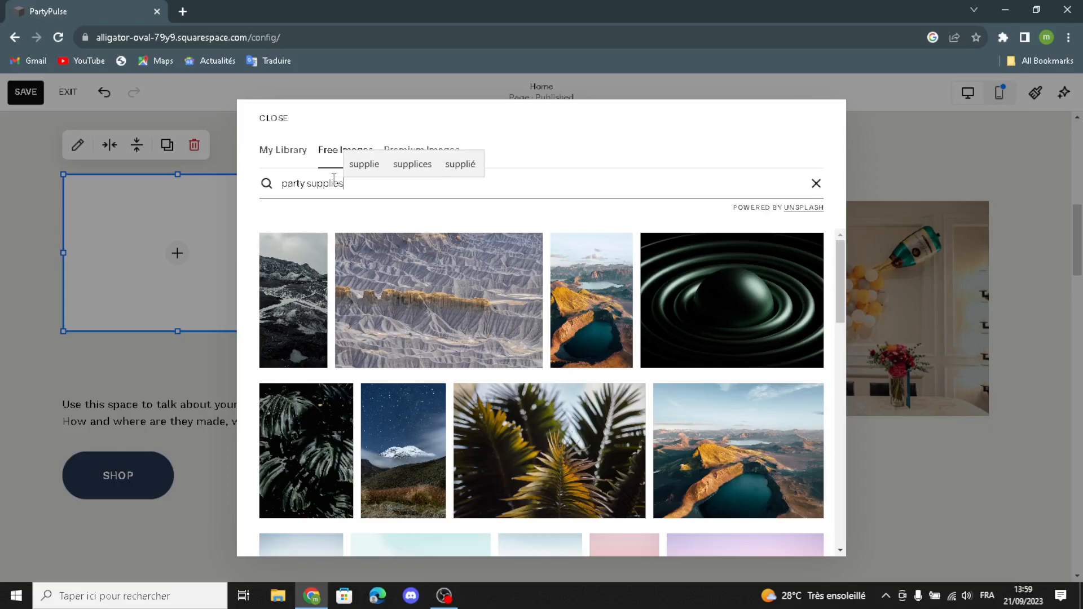
key(Return)
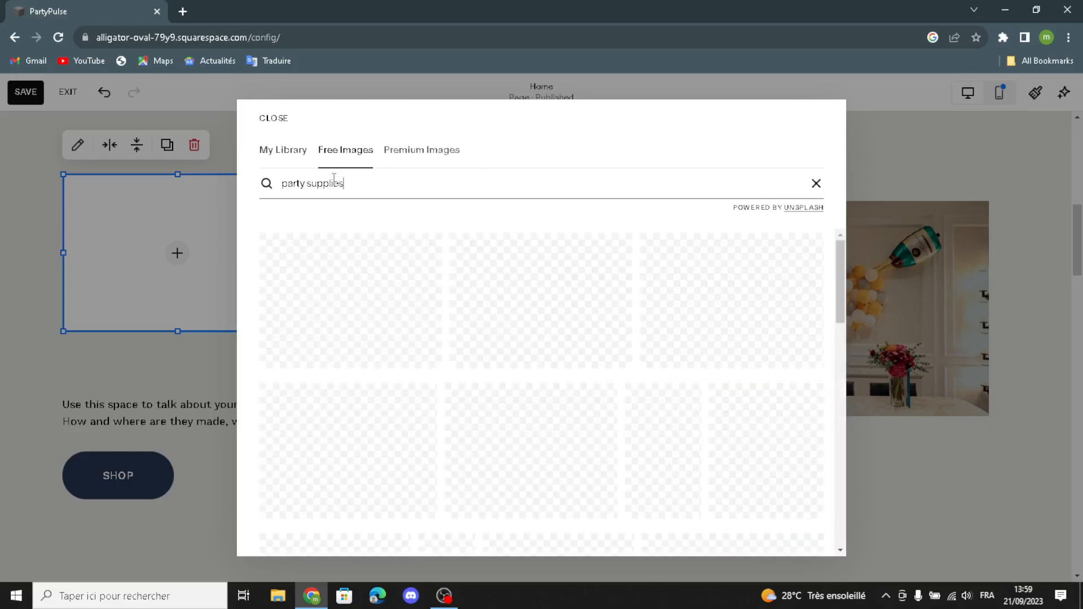
scroll(587, 454, down, 10)
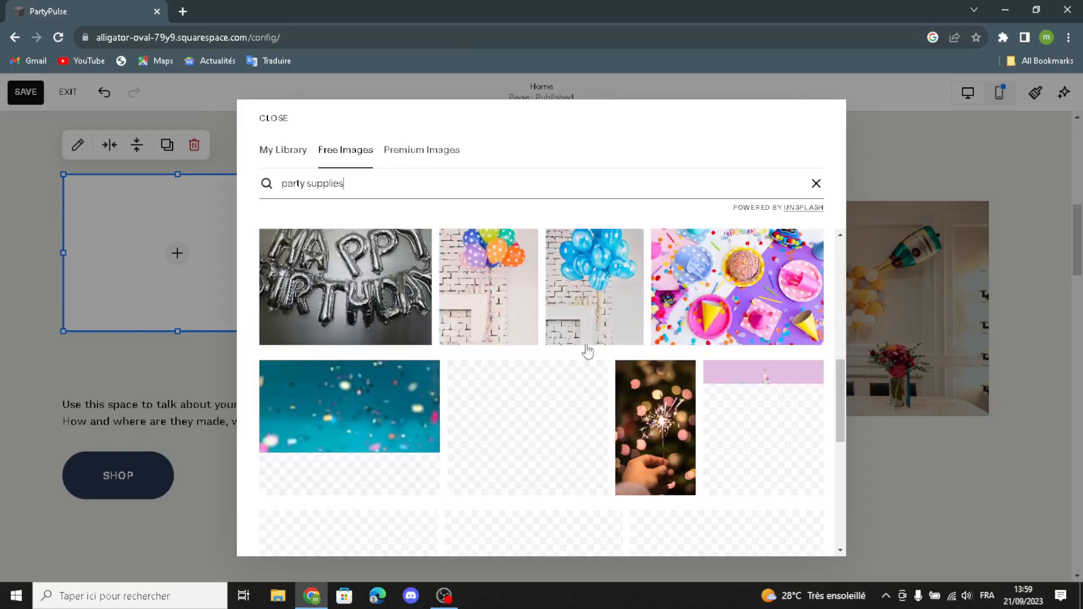
scroll(626, 448, down, 3)
scroll(626, 448, down, 4)
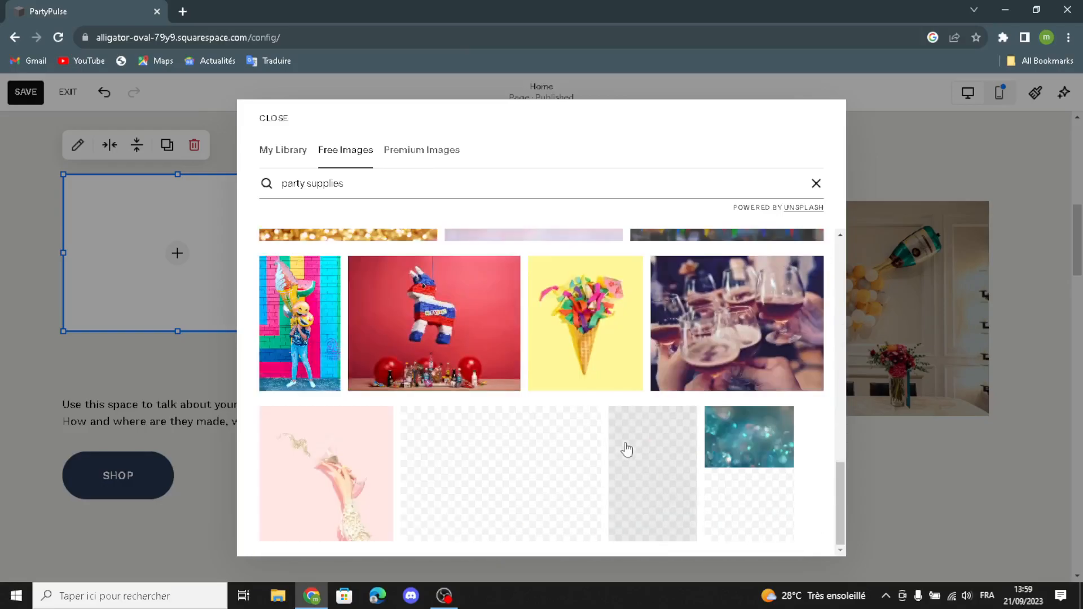
click(765, 351)
click(686, 377)
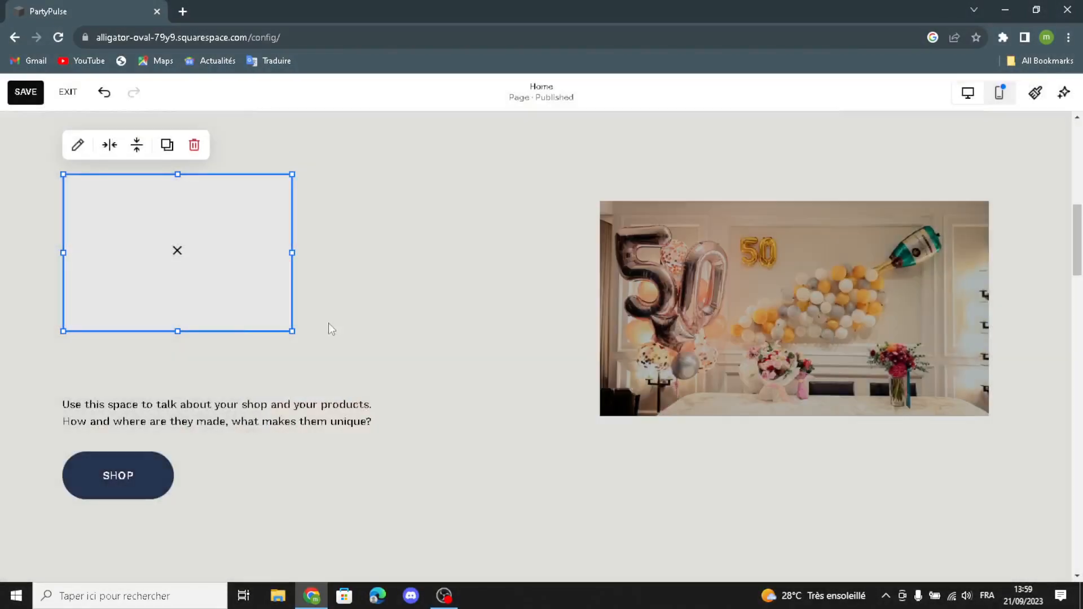
drag(287, 331, 413, 388)
click(231, 281)
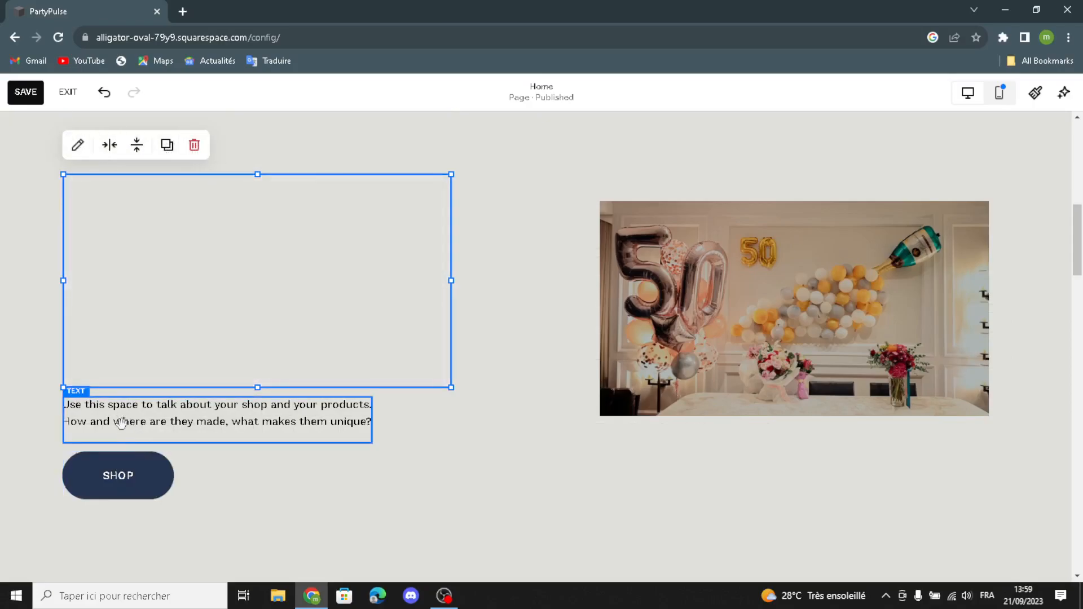
Examine the content items and design options of the accordion block in the Services section
scroll(326, 522, down, 5)
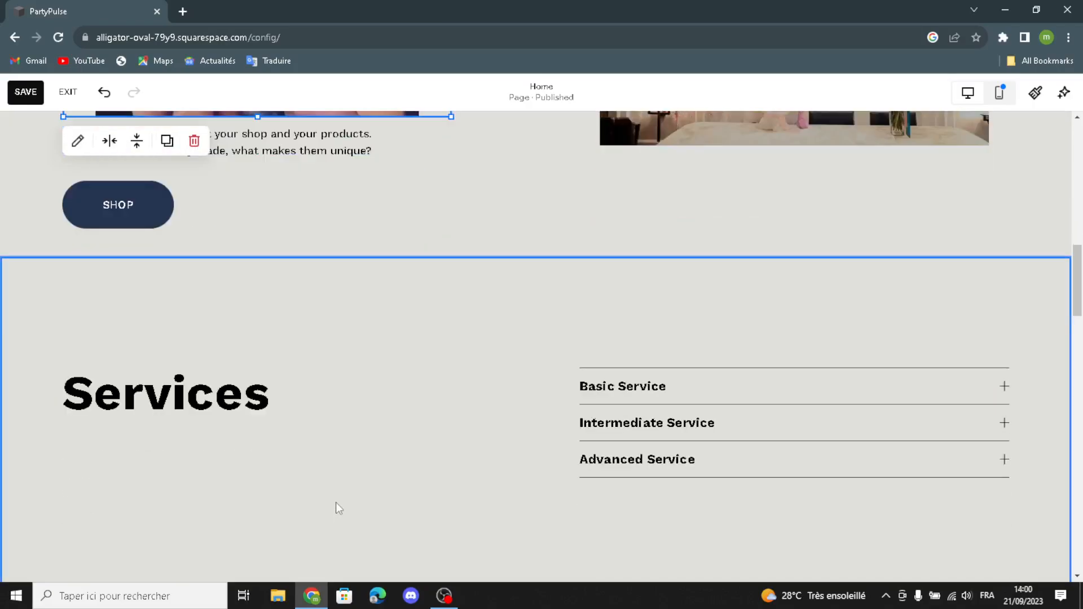
click(653, 464)
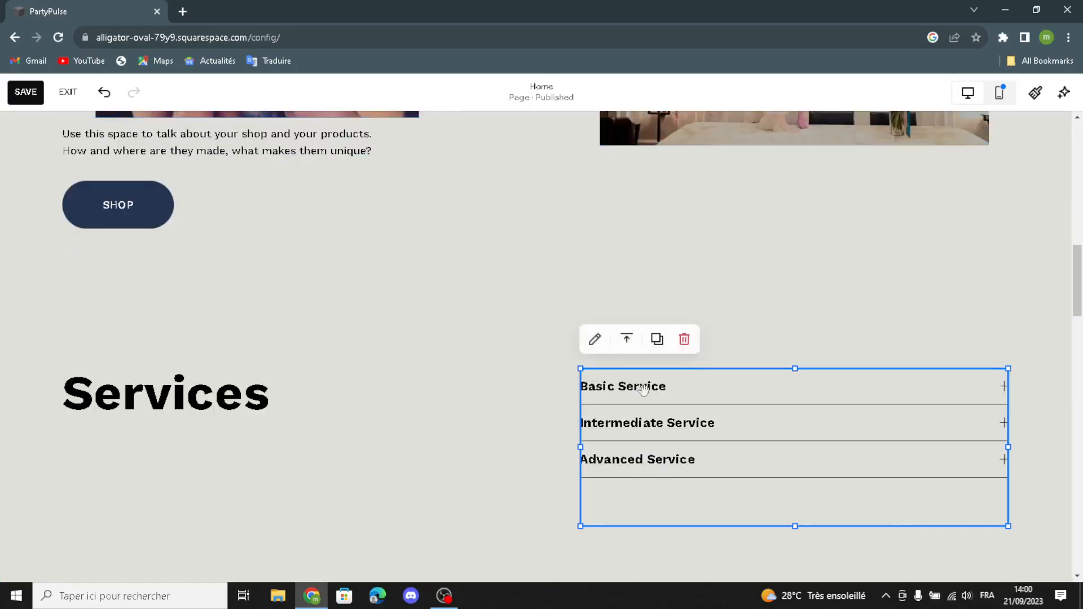
click(595, 340)
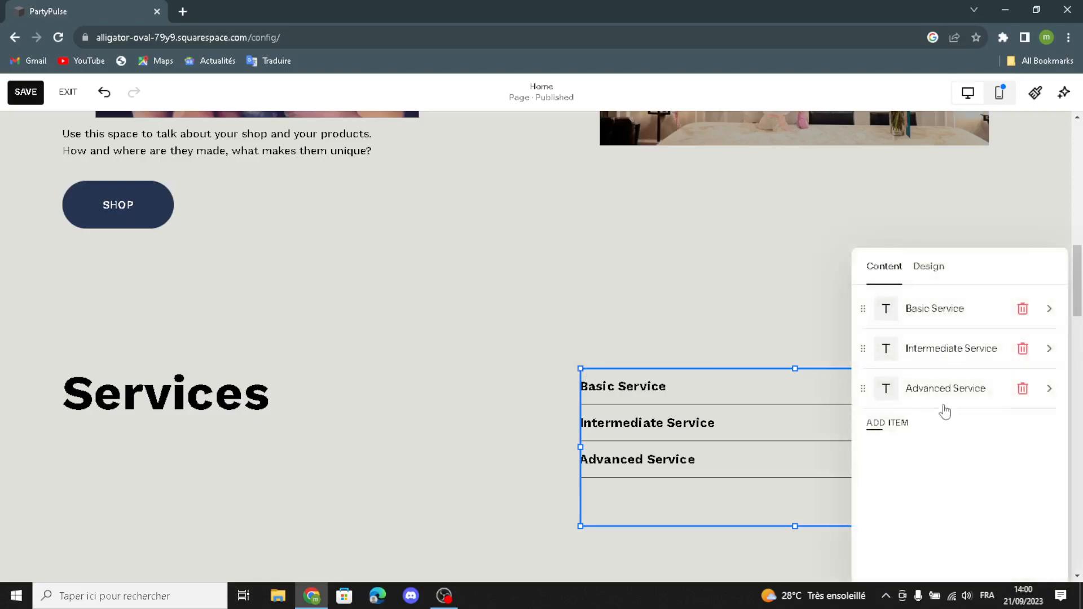
click(939, 277)
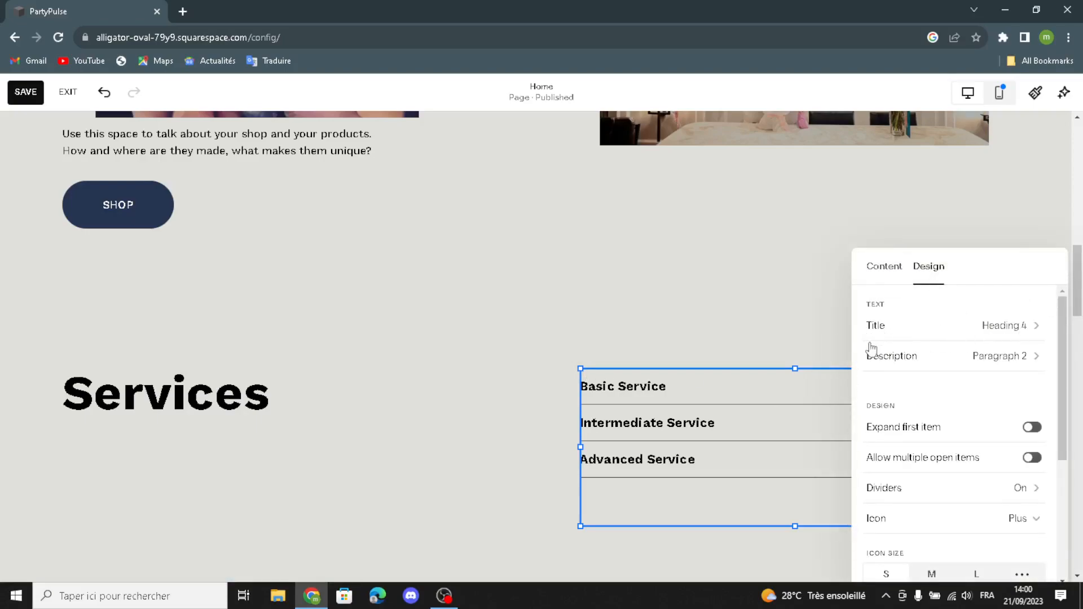
scroll(959, 417, down, 4)
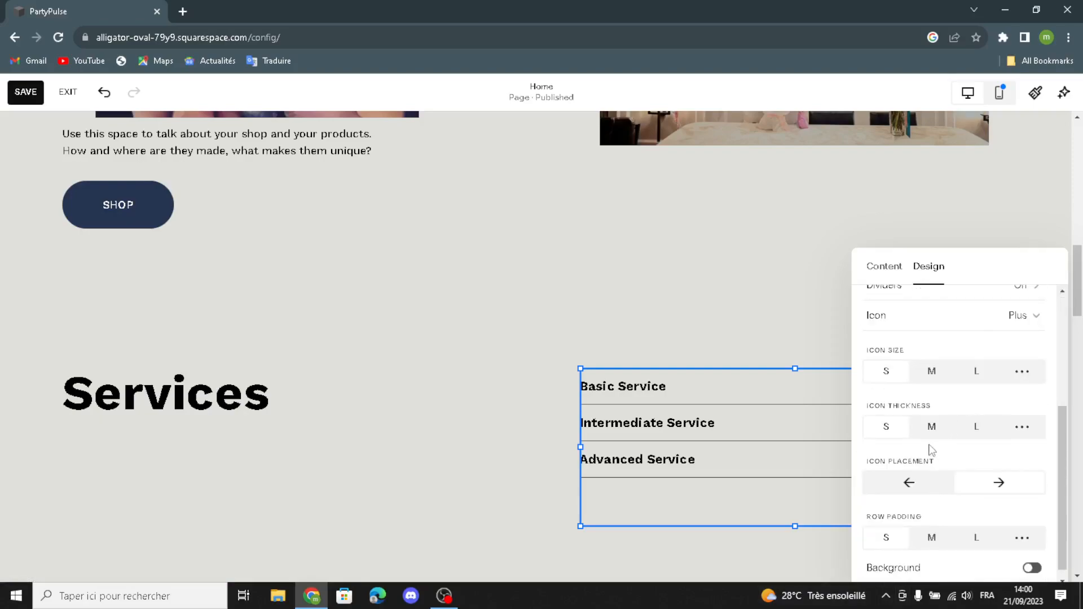
scroll(931, 449, up, 2)
scroll(875, 440, down, 2)
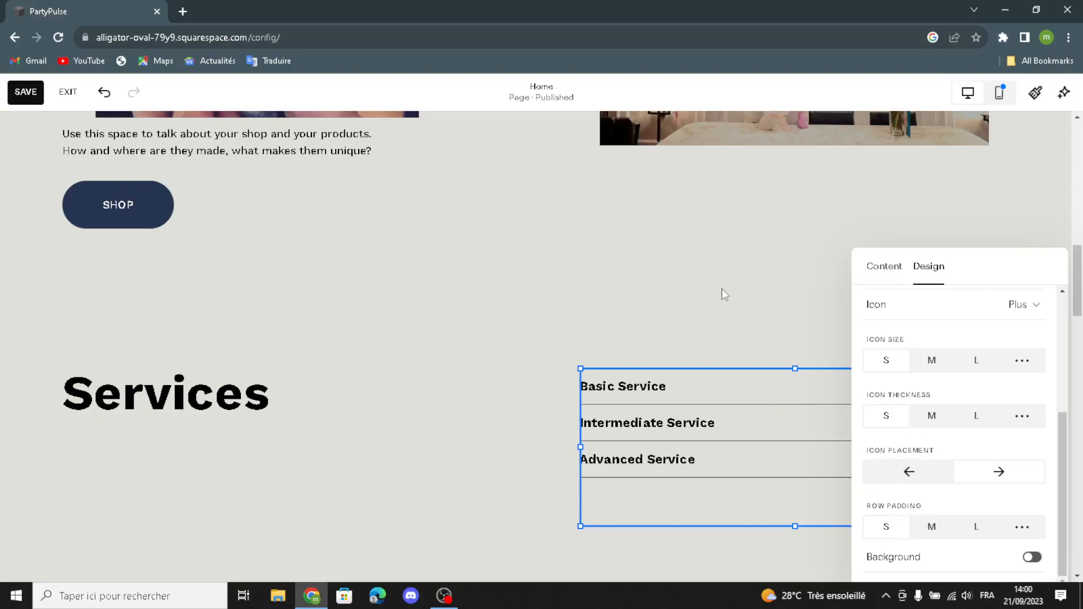
click(504, 347)
Review the brand story section and examine the settings of the social links block under "Follow us on social"
scroll(482, 362, down, 6)
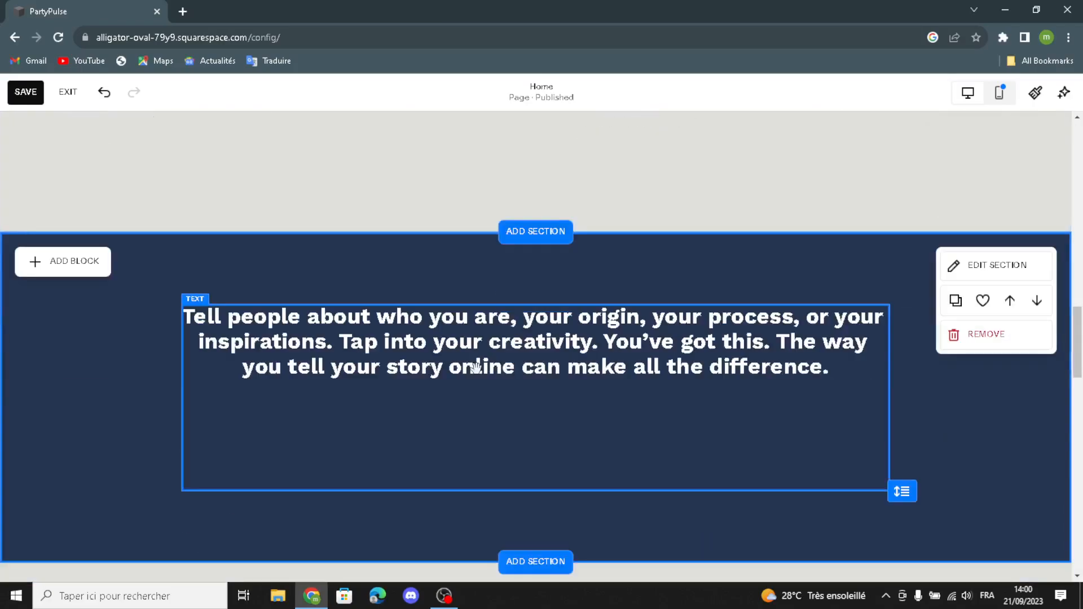
scroll(479, 373, down, 3)
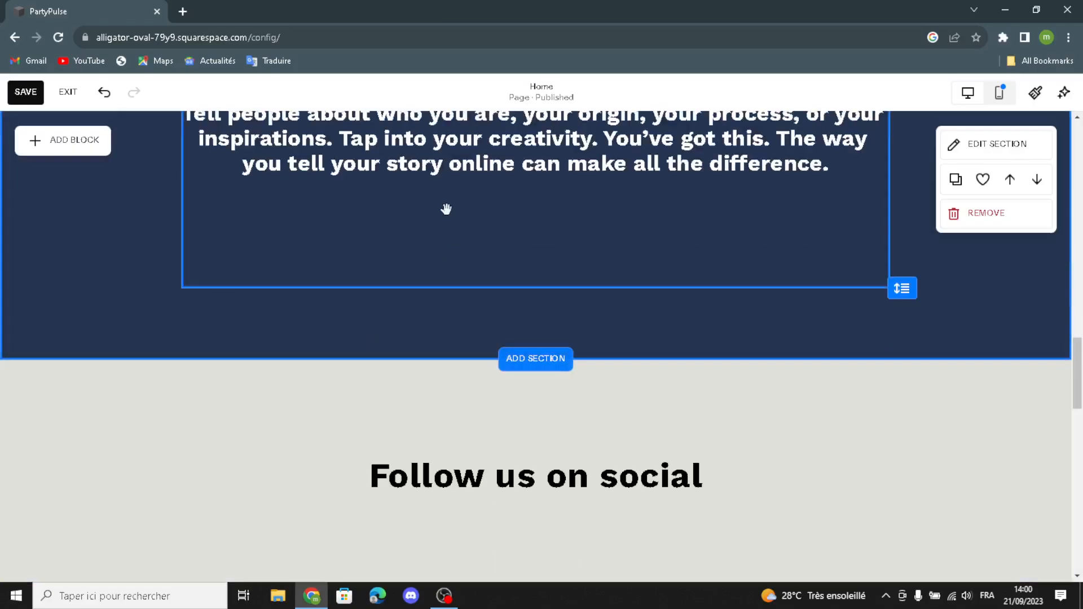
scroll(552, 372, up, 3)
scroll(511, 399, down, 8)
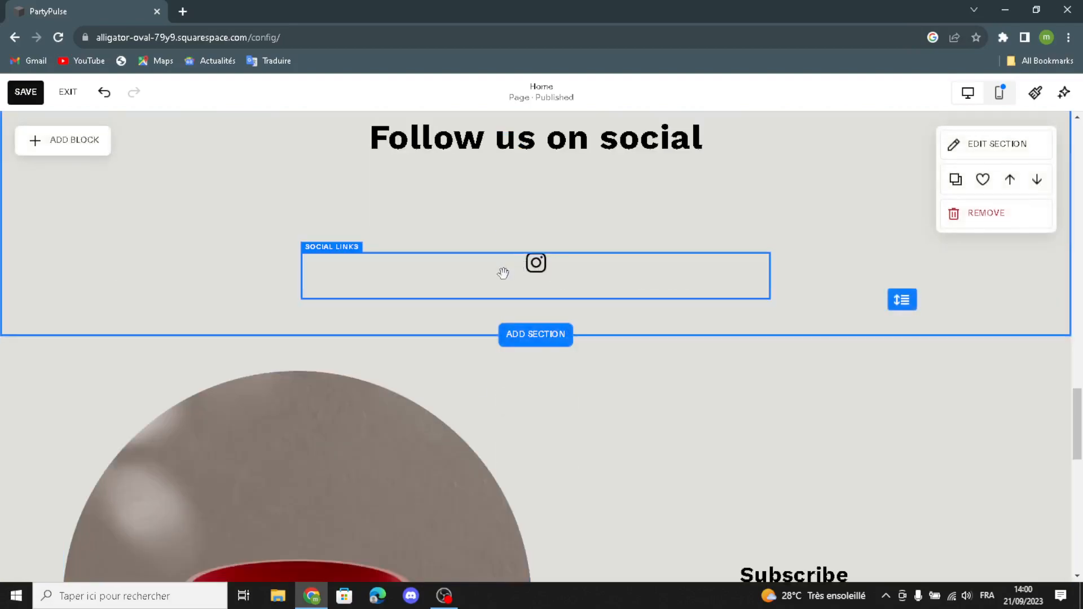
click(514, 281)
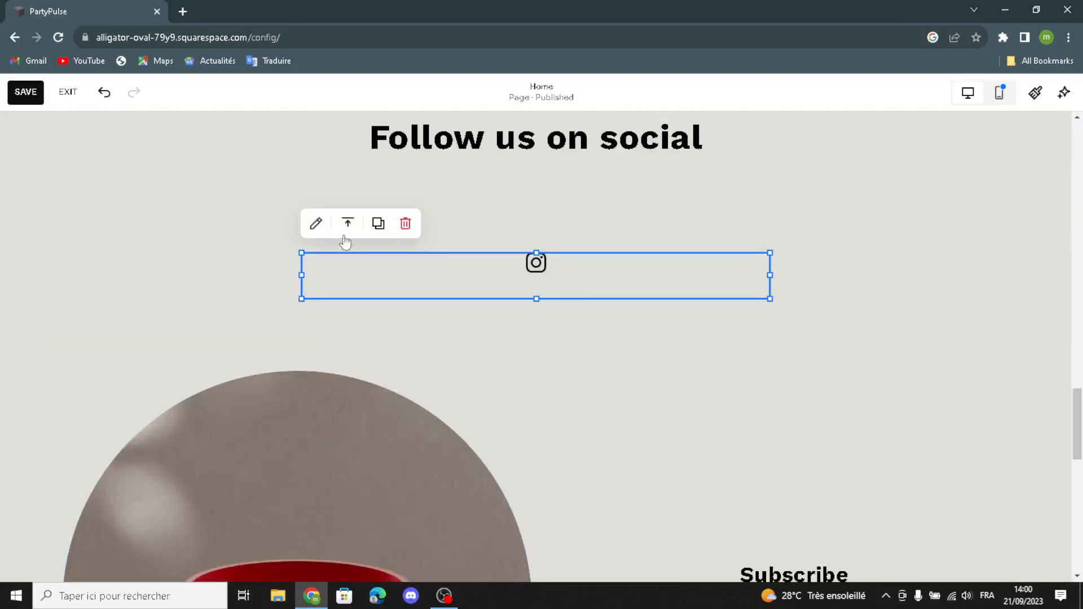
click(316, 224)
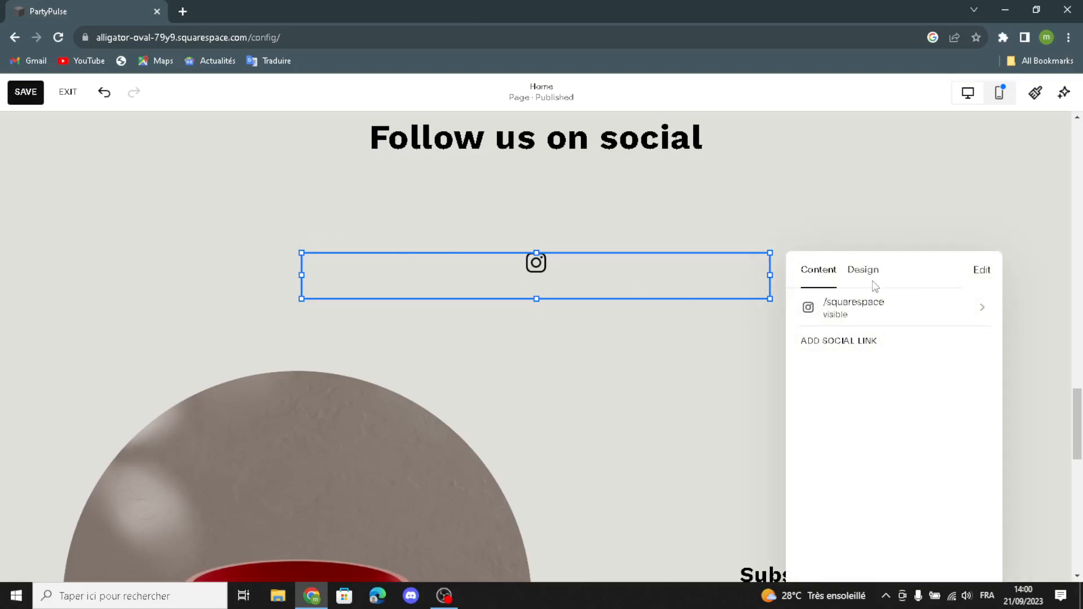
click(665, 367)
Save the changes made to the homepage
scroll(665, 370, up, 6)
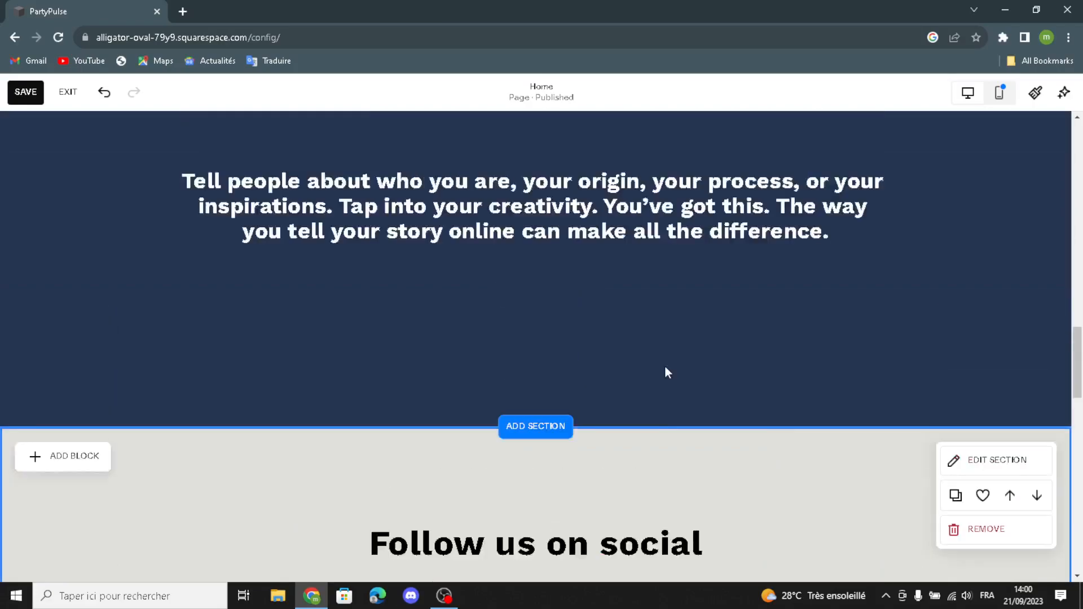
scroll(664, 365, up, 10)
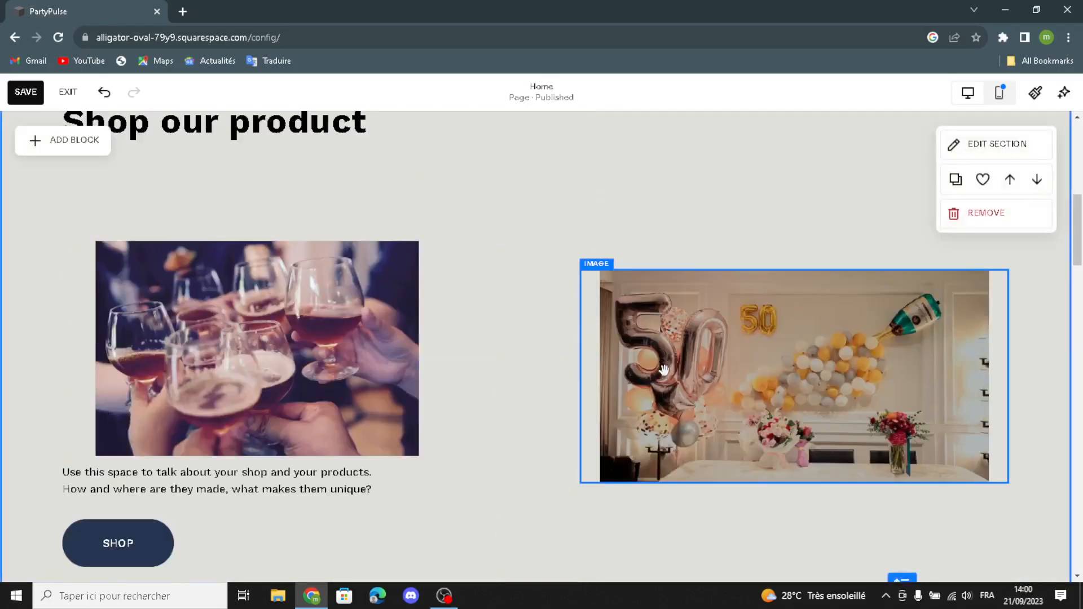
scroll(761, 305, up, 8)
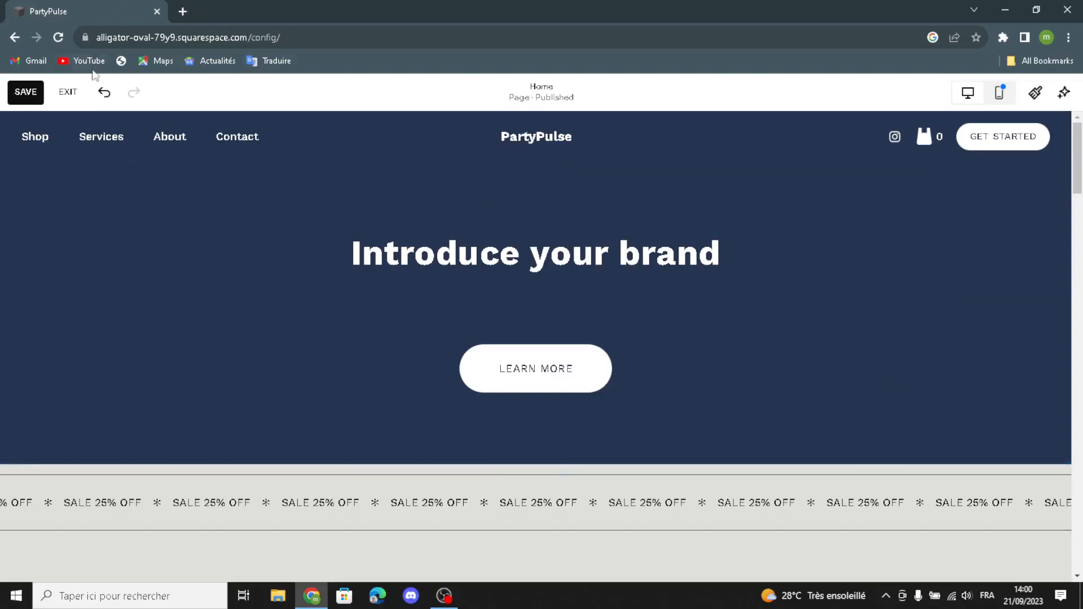
click(26, 92)
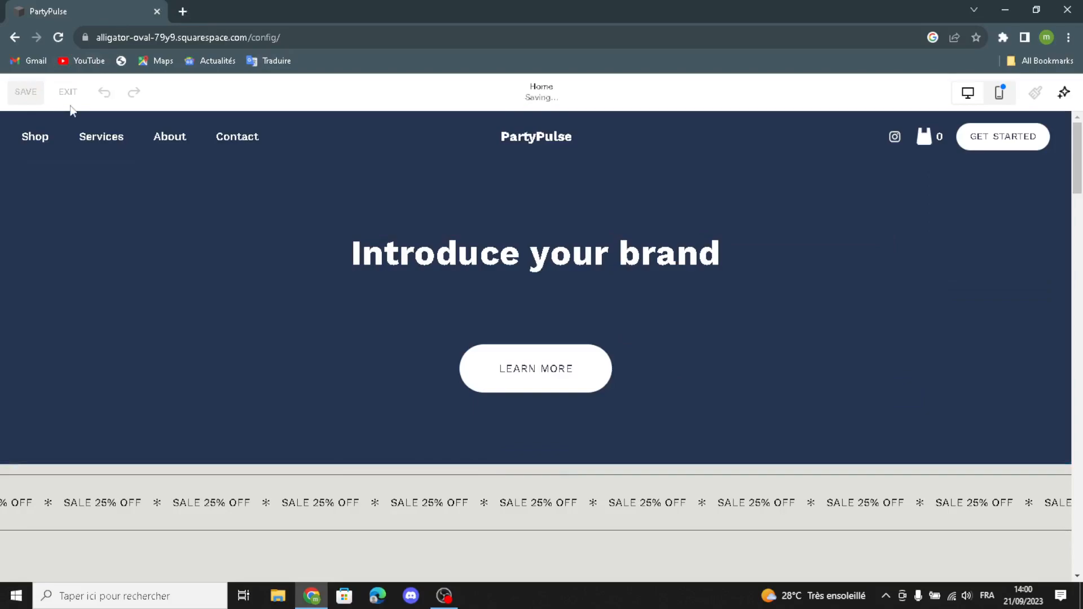